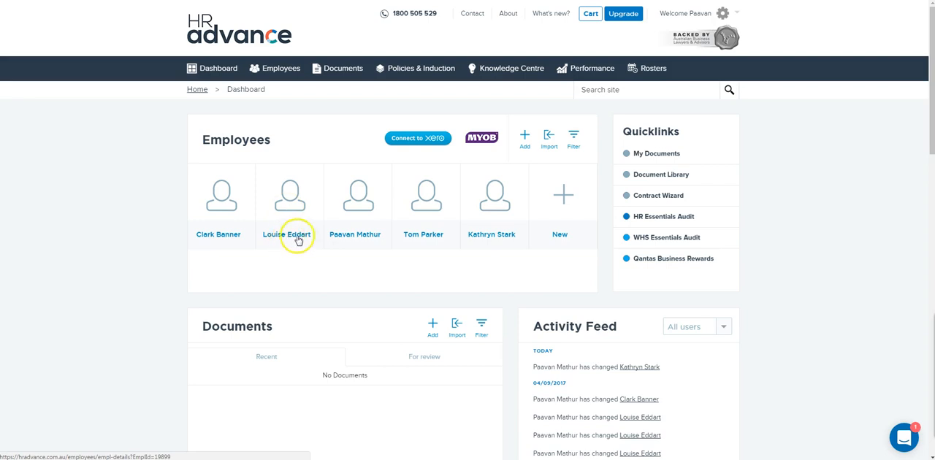
Open the last listed employee's record for editing and turn on Show in Rosters
click(500, 238)
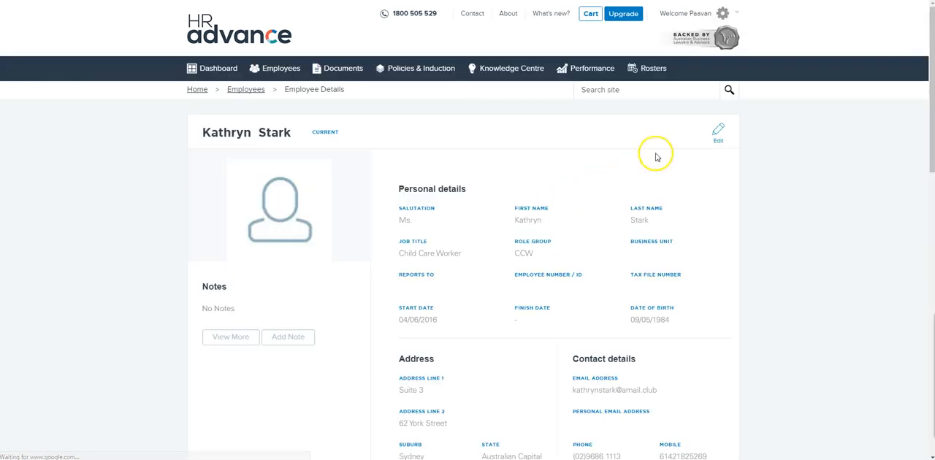
click(725, 139)
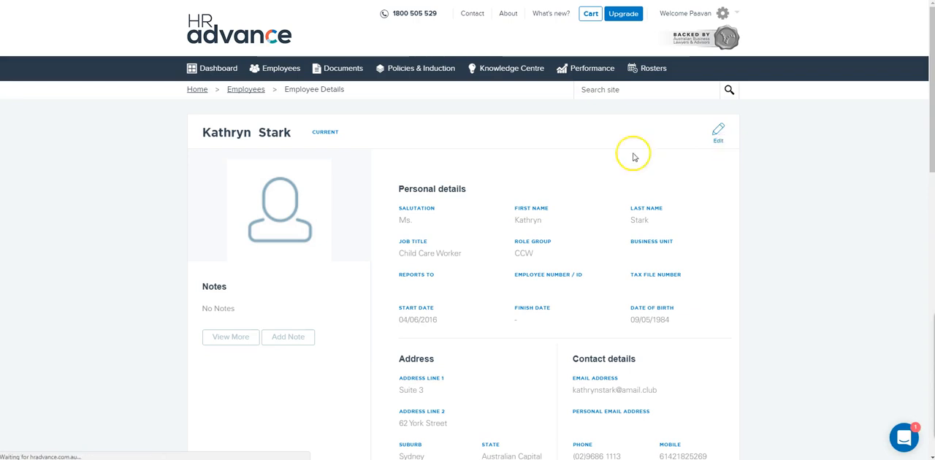
scroll(547, 165, down, 5)
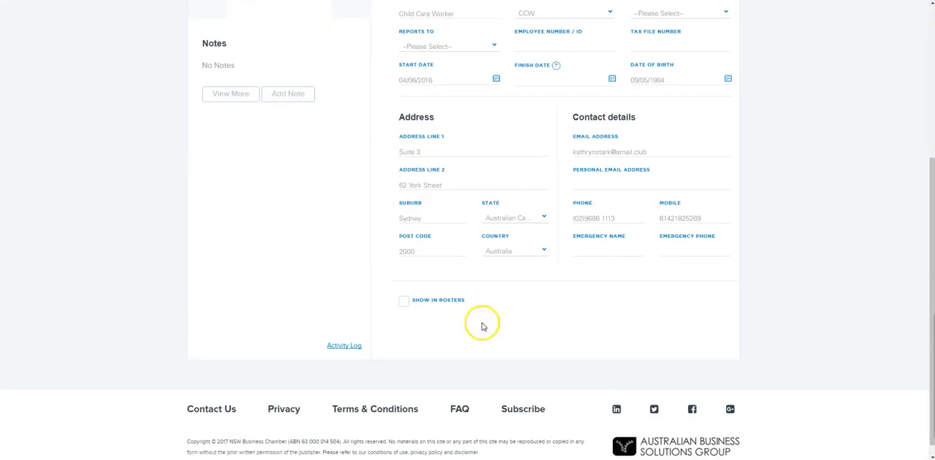
click(404, 301)
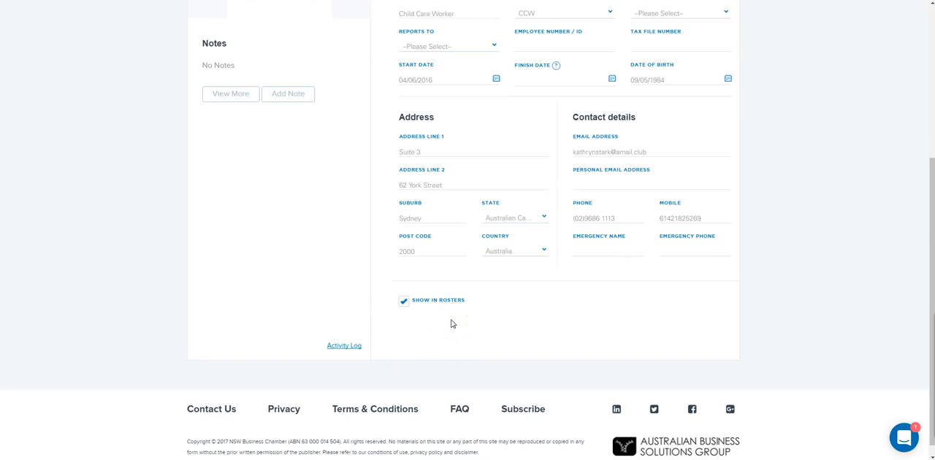
scroll(452, 324, up, 2)
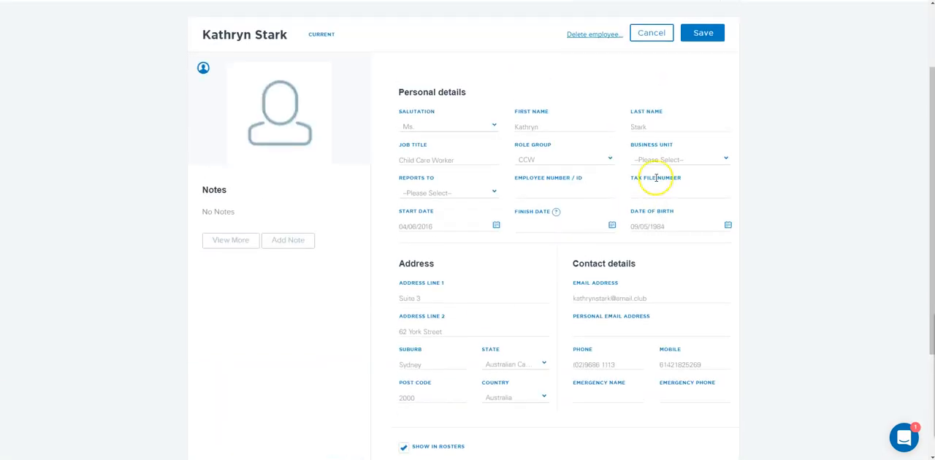
Fill in the required employee number and save the employee record with its roster setting
click(704, 30)
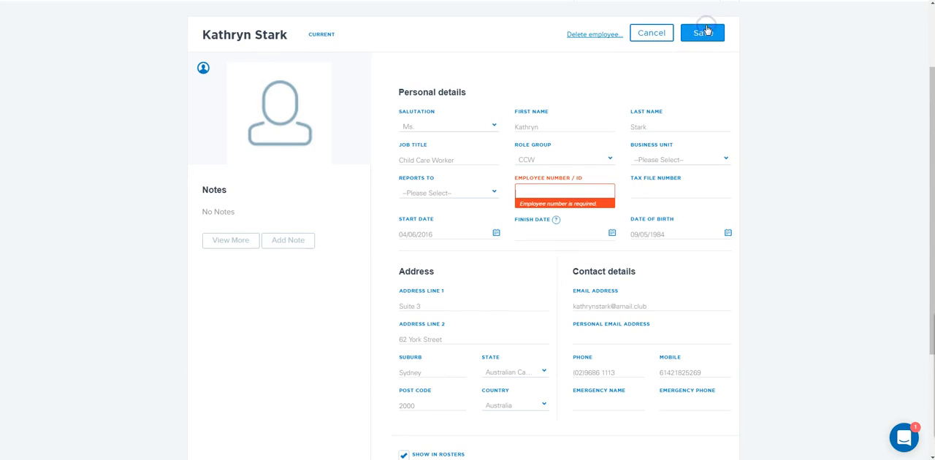
text(234234)
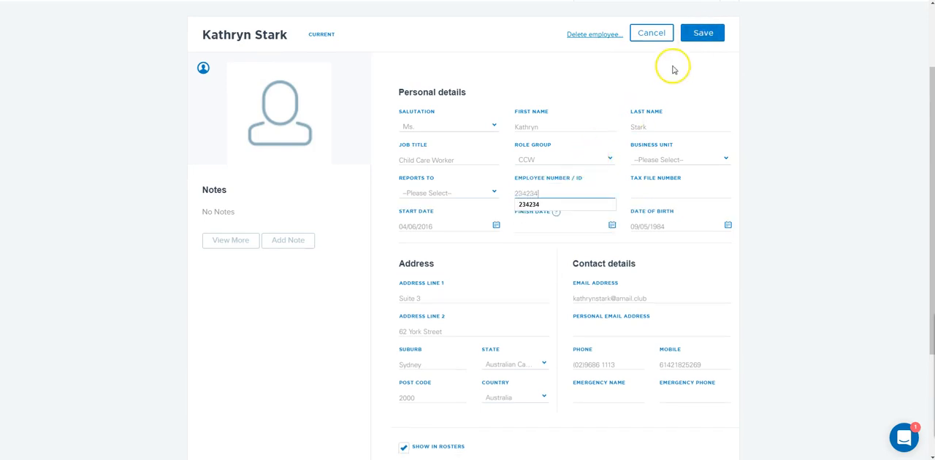
click(701, 32)
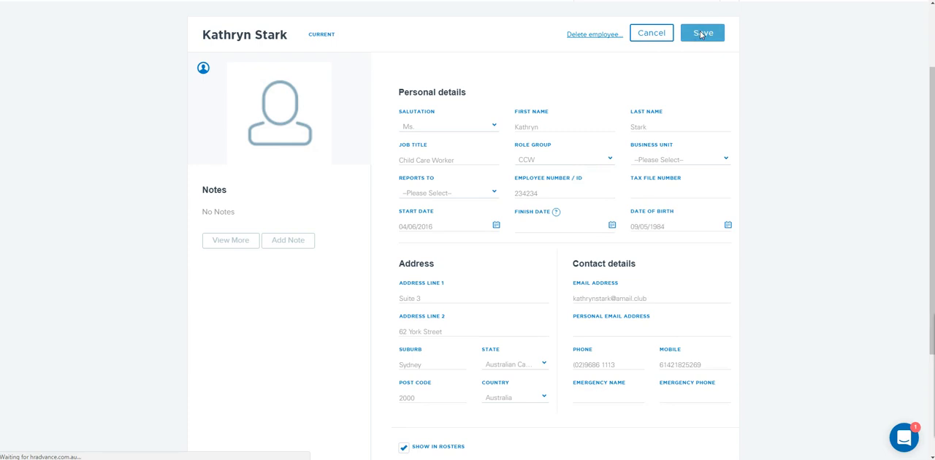
scroll(551, 259, down, 1)
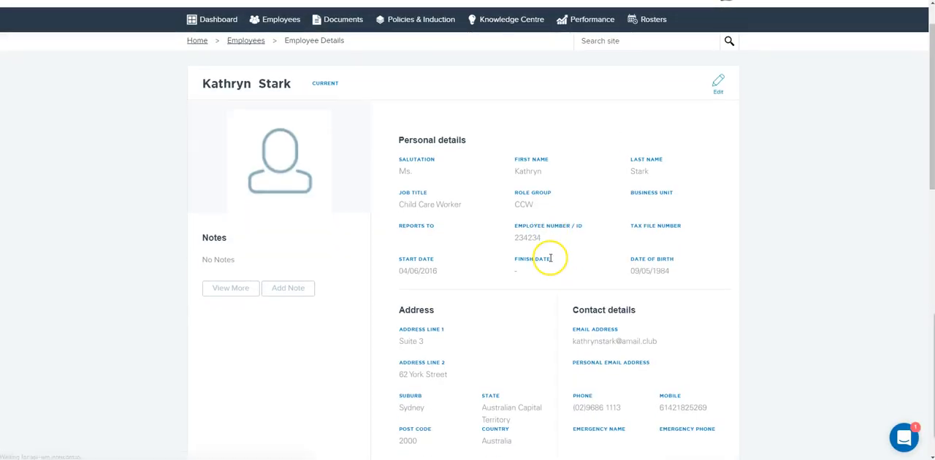
scroll(549, 260, down, 3)
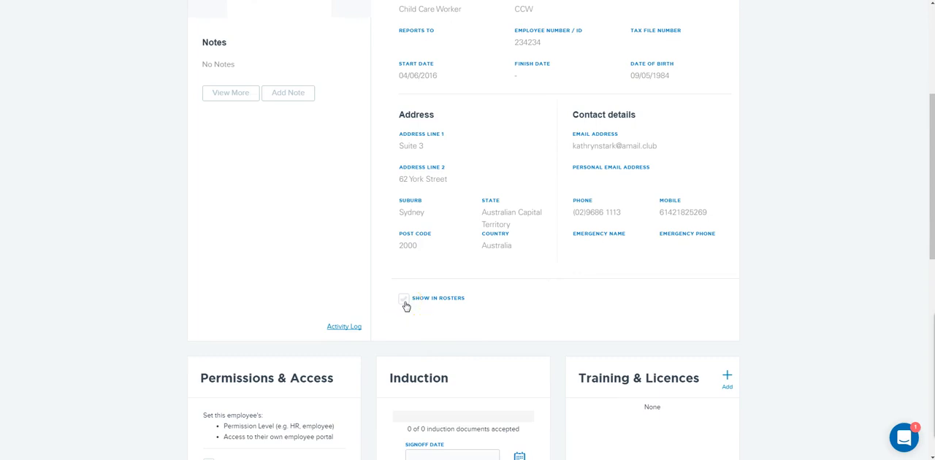
scroll(406, 307, up, 4)
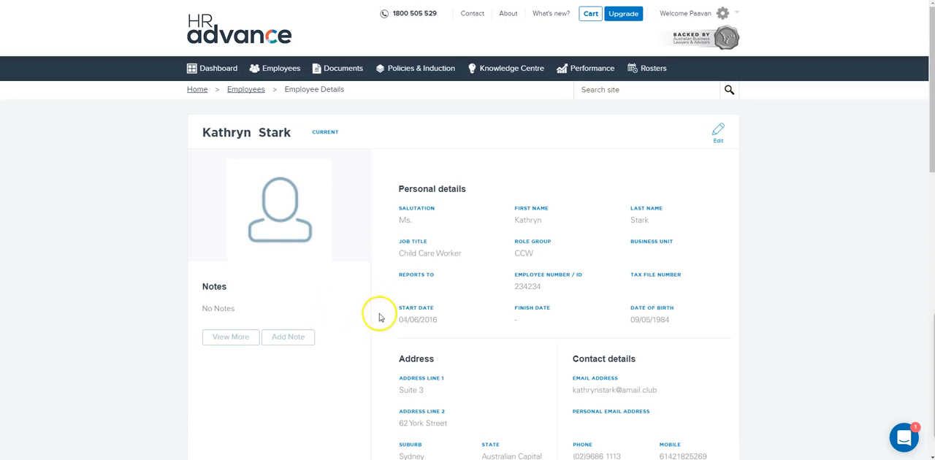
In the Employee Portal settings, grant rosters access to the first and last employees in the access list
click(722, 13)
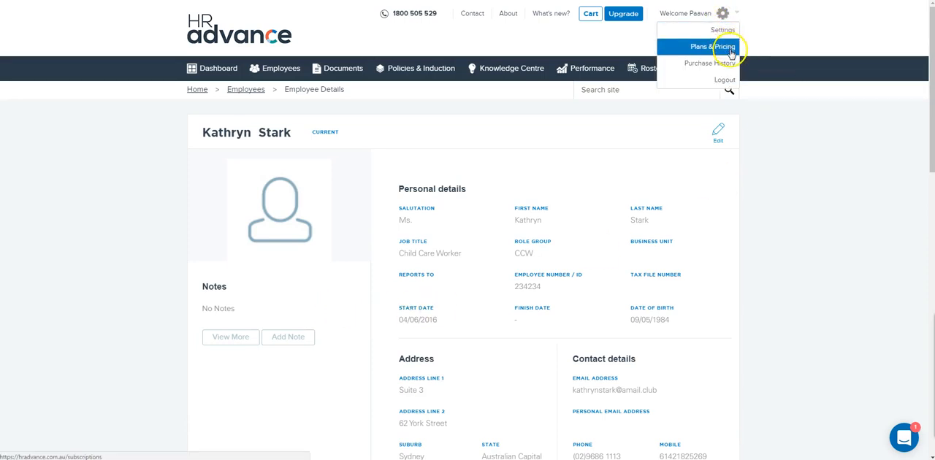
click(729, 33)
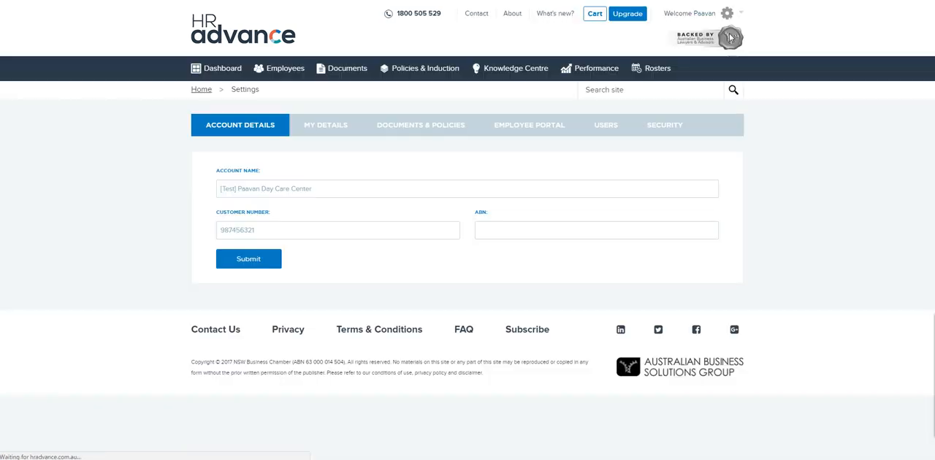
click(547, 133)
scroll(547, 133, down, 2)
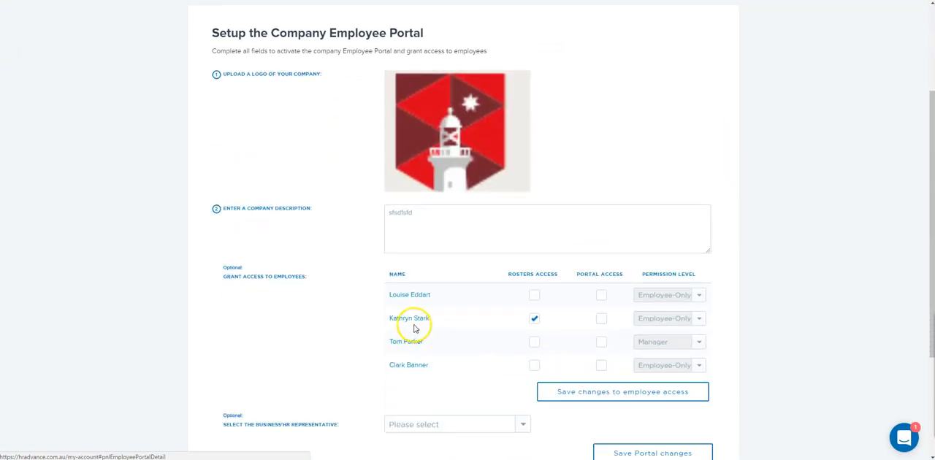
click(534, 296)
click(538, 370)
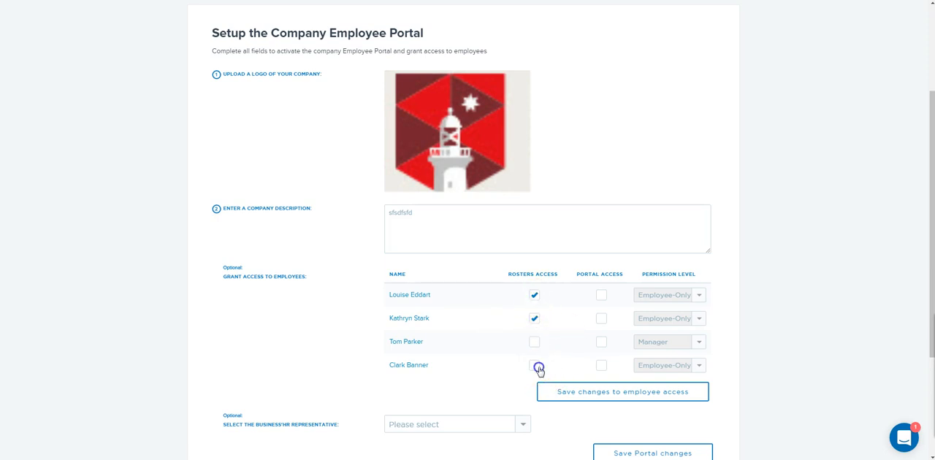
Grant portal access, without separate rosters access, to the employee with the Manager permission level
click(534, 343)
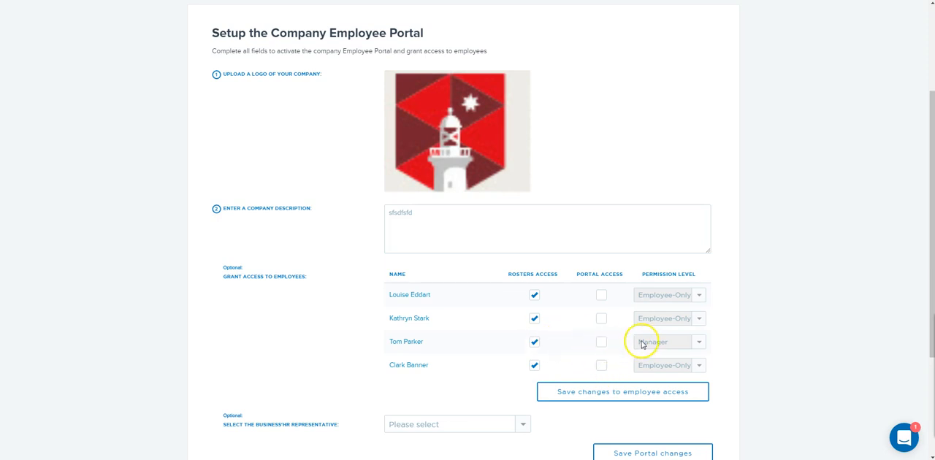
click(534, 343)
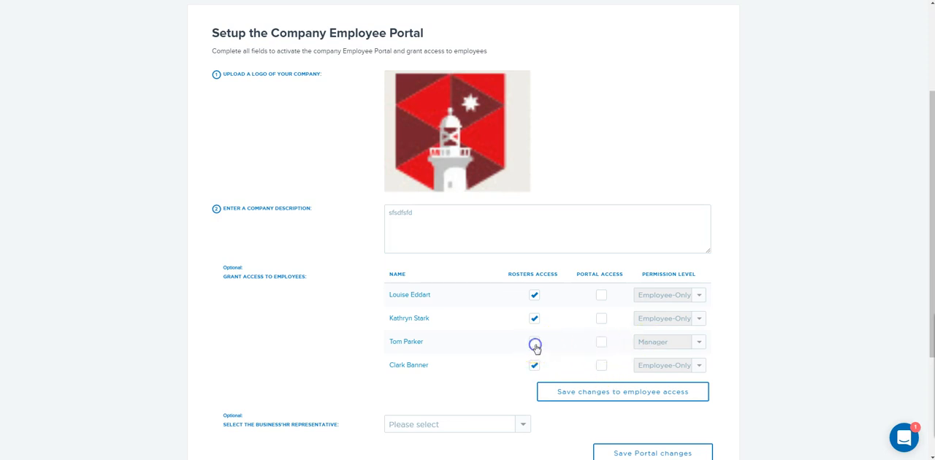
click(604, 348)
click(539, 347)
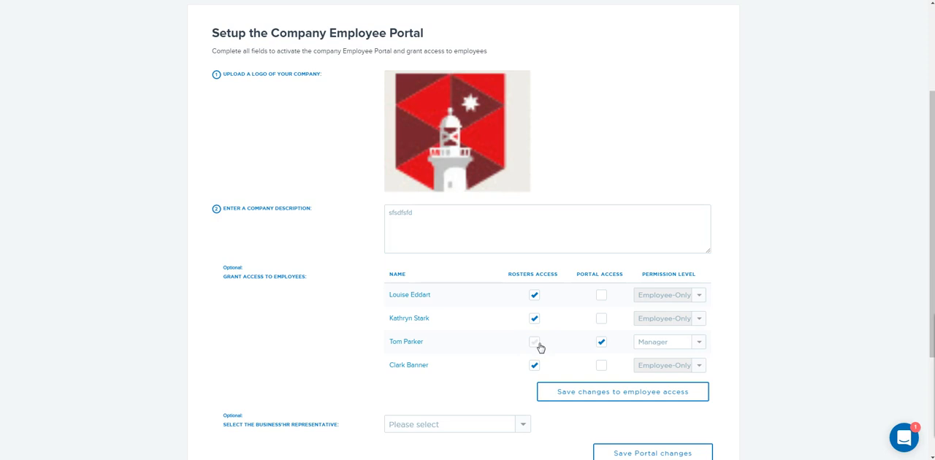
Save the employee access changes and the Employee Portal changes, and dismiss the notification
click(601, 393)
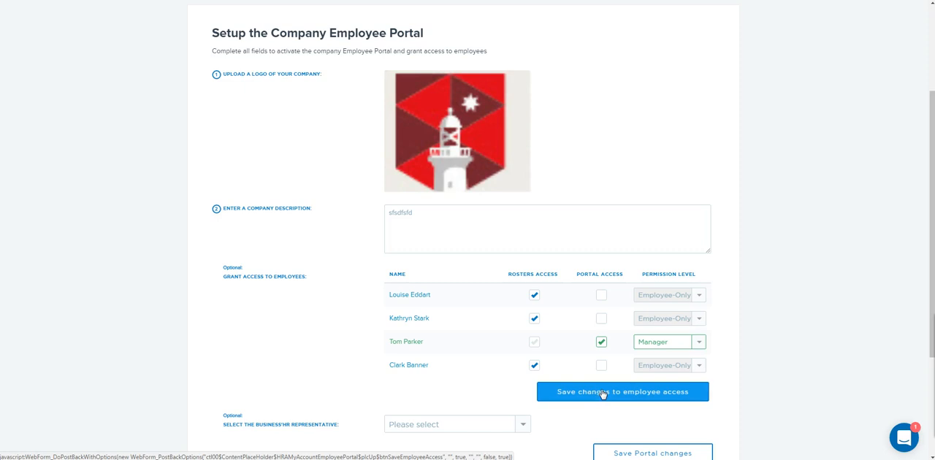
scroll(602, 395, down, 1)
click(645, 412)
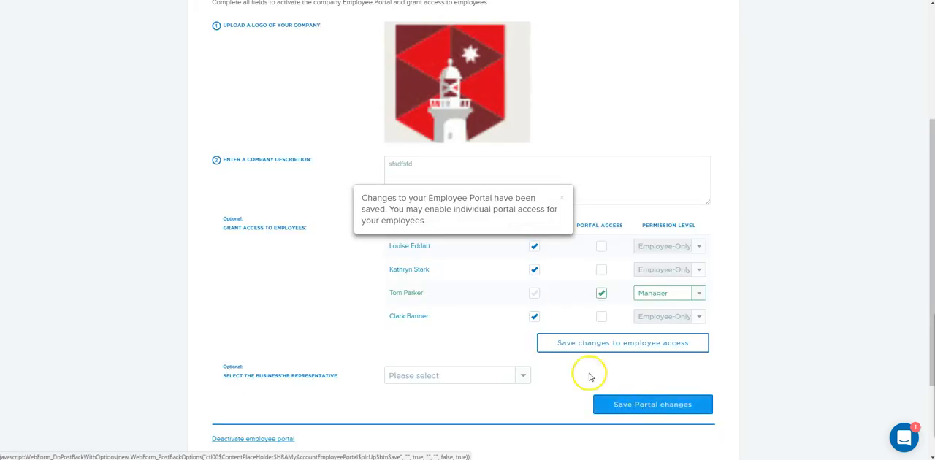
click(562, 198)
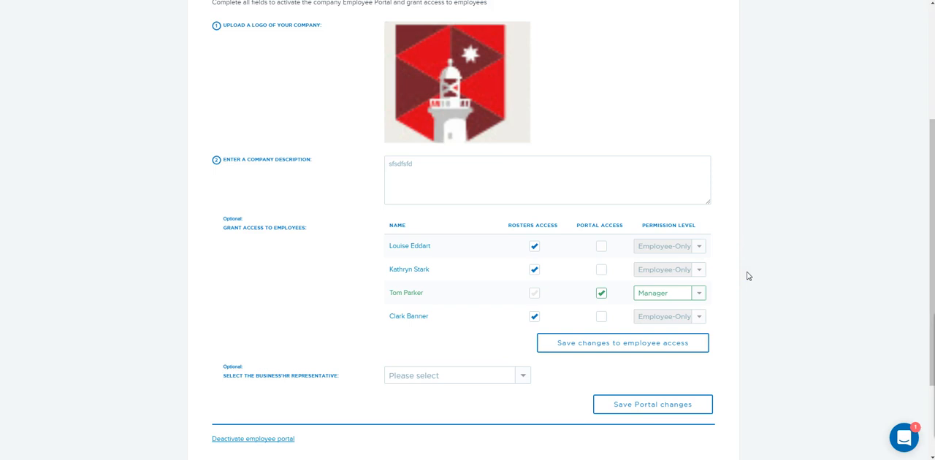
Go to the Rosters & Timesheet page and open the Rosters module
scroll(746, 276, up, 3)
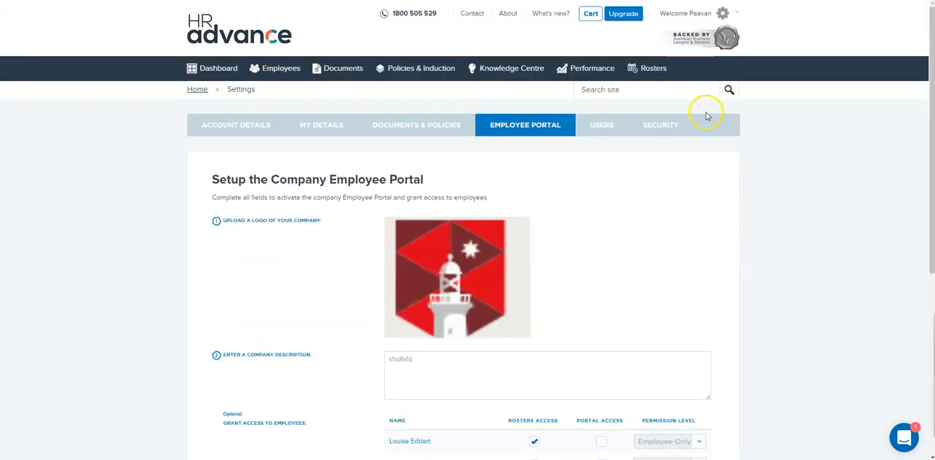
click(648, 72)
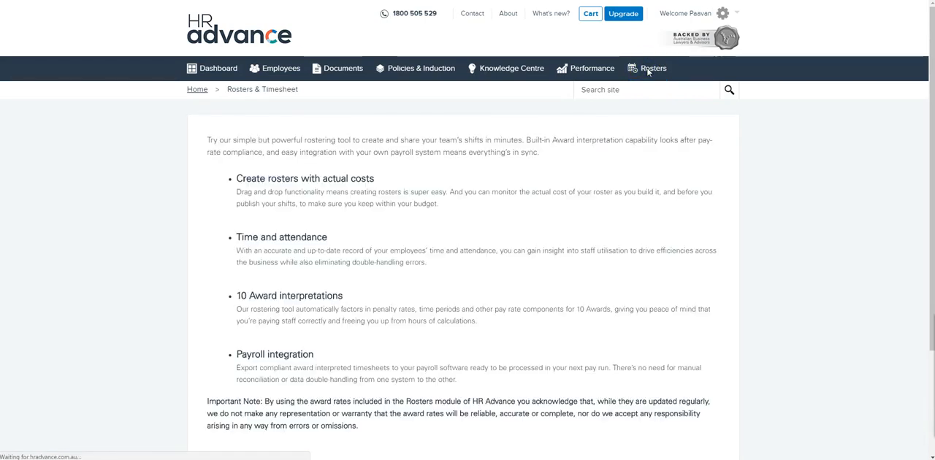
scroll(648, 72, down, 2)
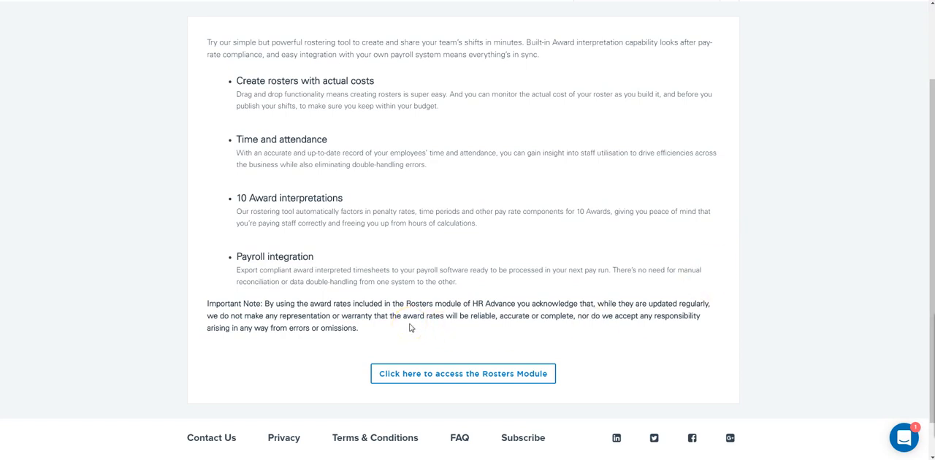
click(418, 373)
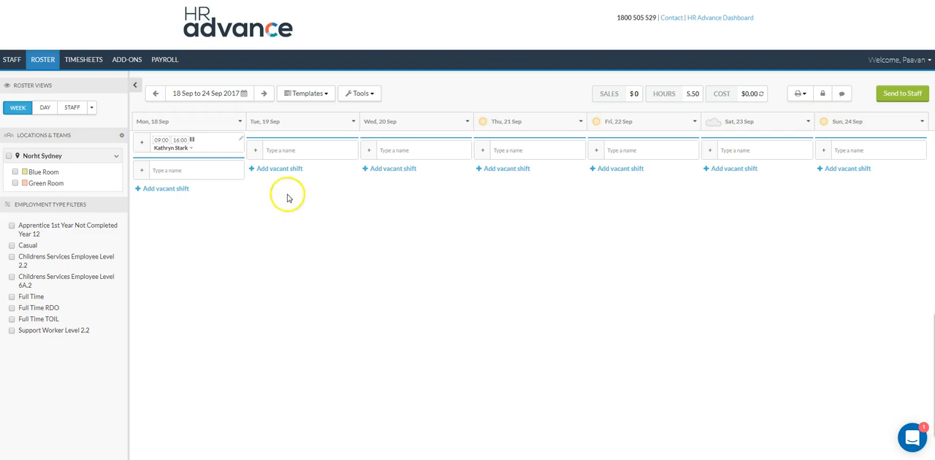
In the payroll setup, choose Xero as the payroll system and enable the Children's Services award (MA000120)
click(167, 63)
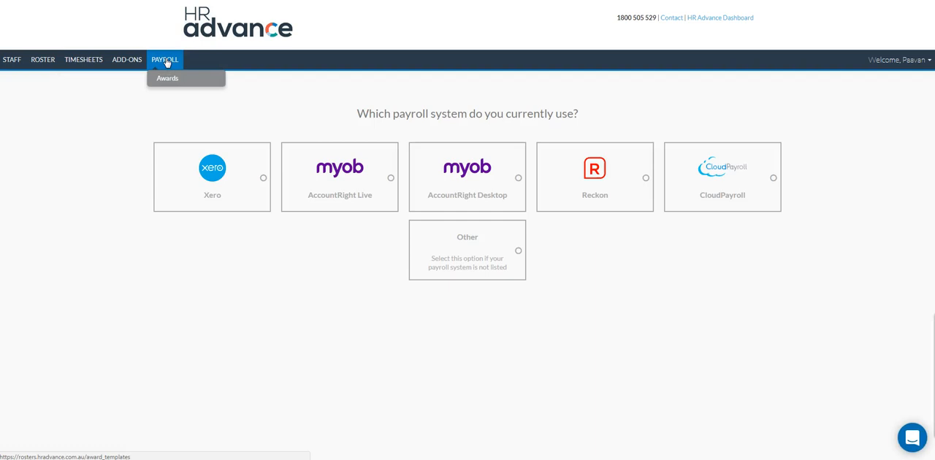
click(262, 179)
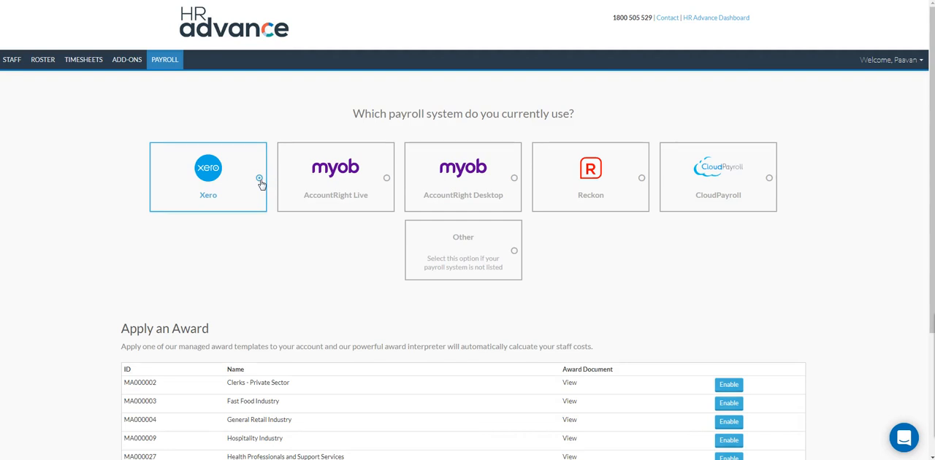
scroll(261, 184, down, 3)
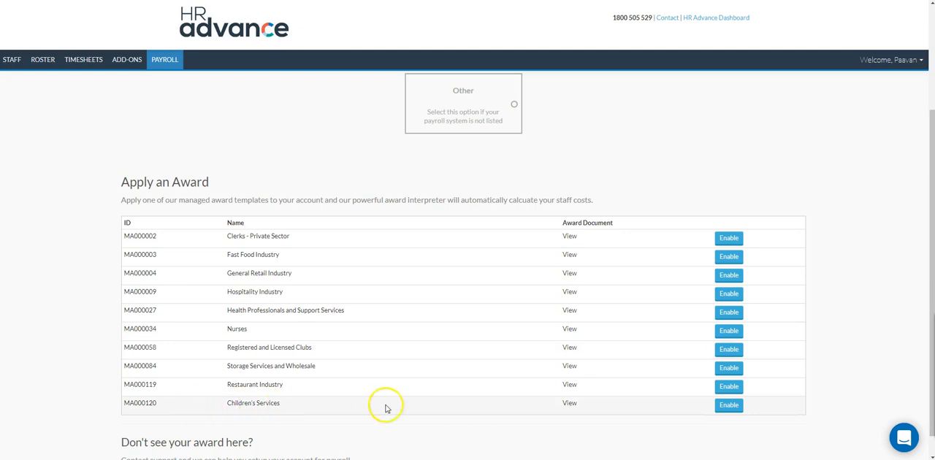
click(729, 406)
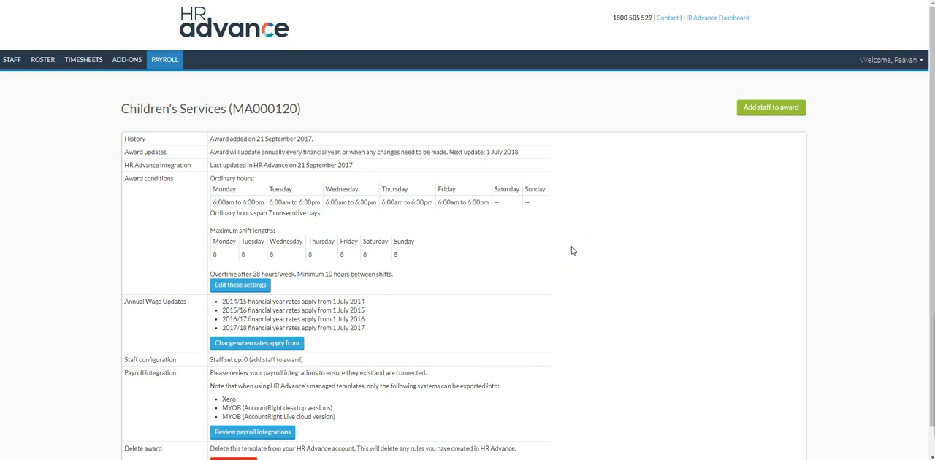
Add staff to the Children's Services award, setting all staff to the same award
scroll(572, 251, down, 1)
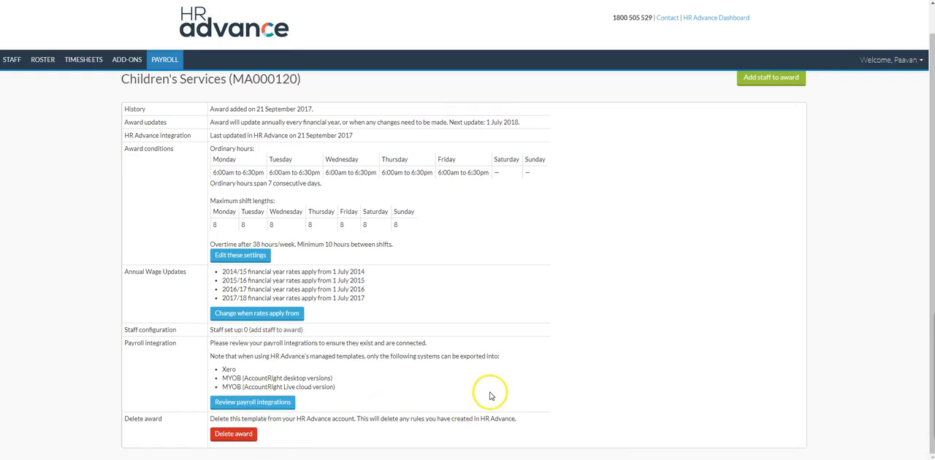
scroll(482, 394, up, 1)
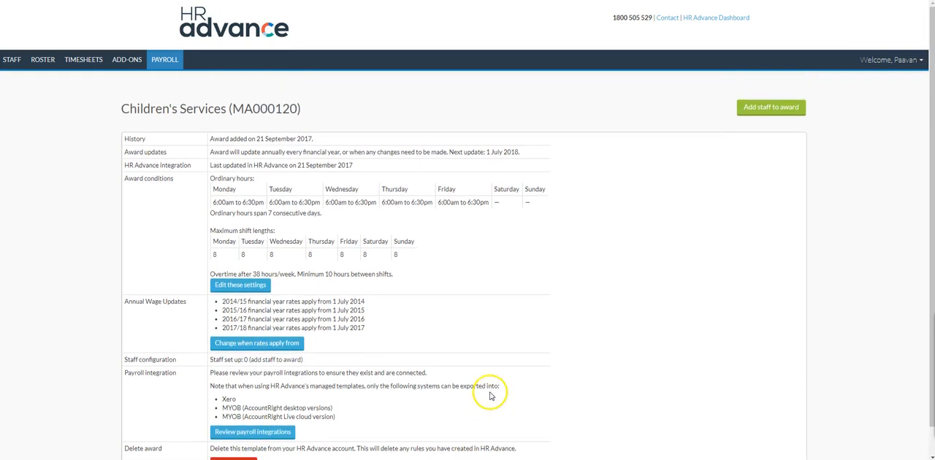
click(788, 112)
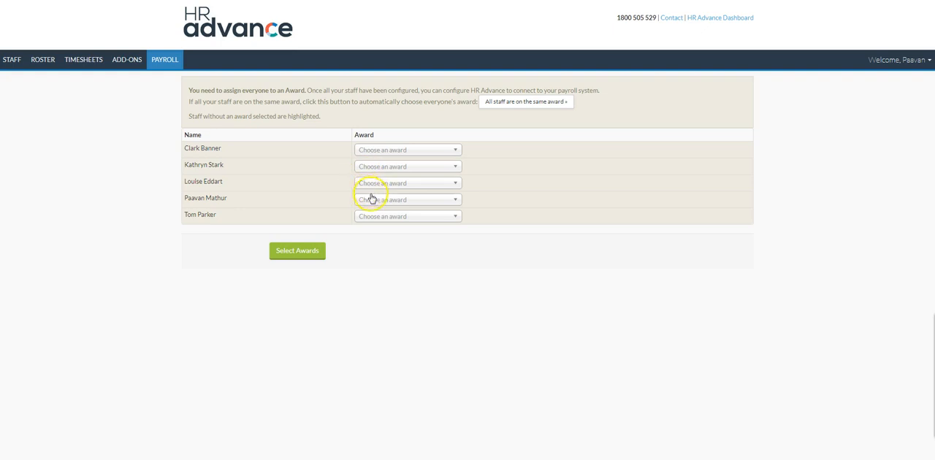
click(383, 154)
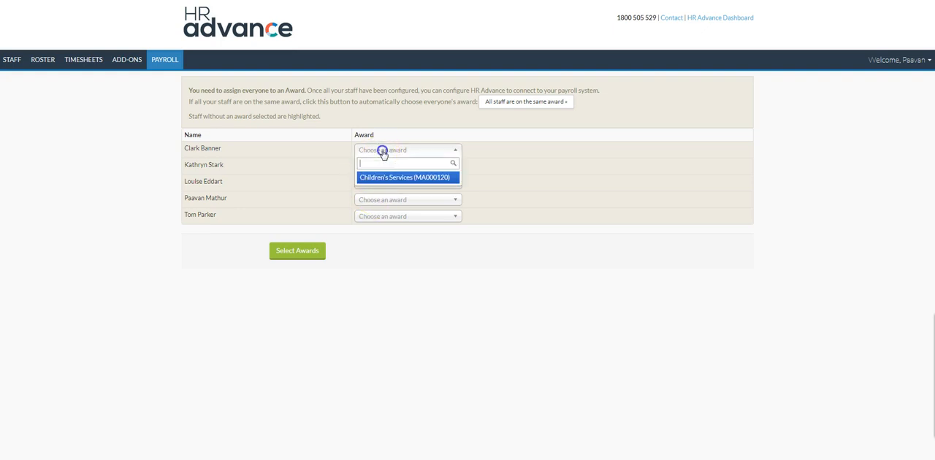
click(568, 165)
click(549, 103)
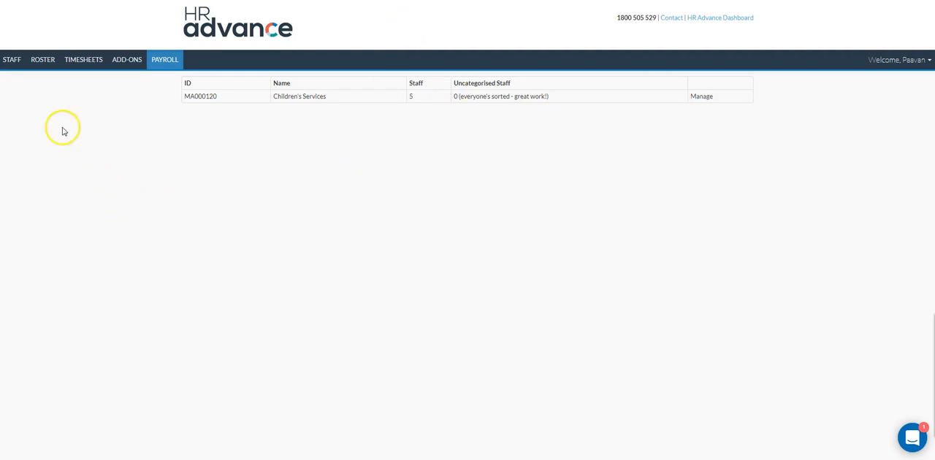
Open the staff list showing work classifications and pay rates
click(13, 62)
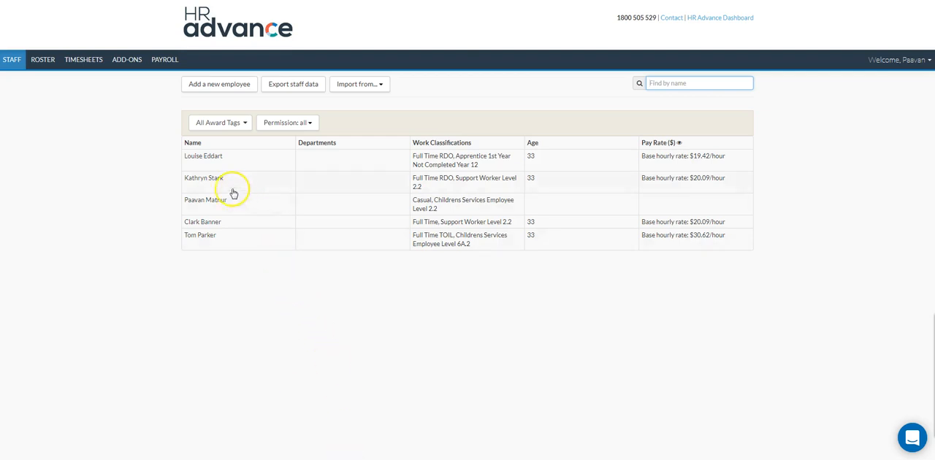
Open the profile of the Full Time RDO Support Worker and set the preferred weekly hours for rostering to 40
click(206, 180)
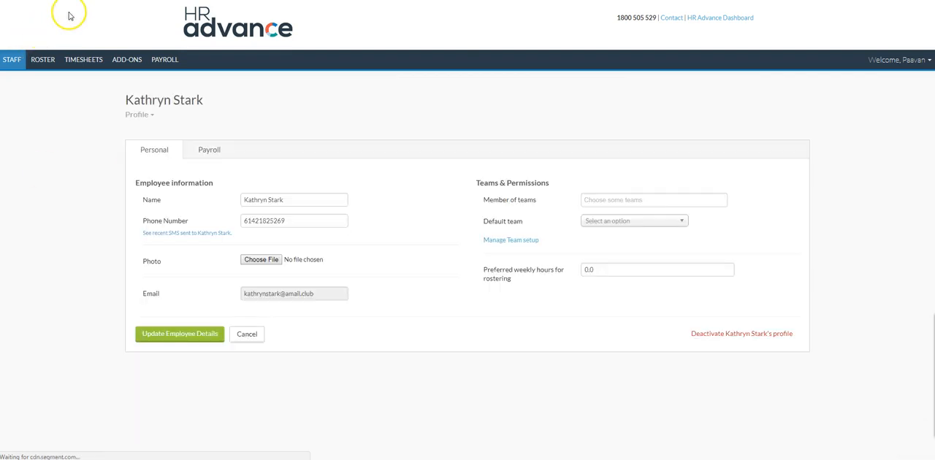
mouse_move(278, 294)
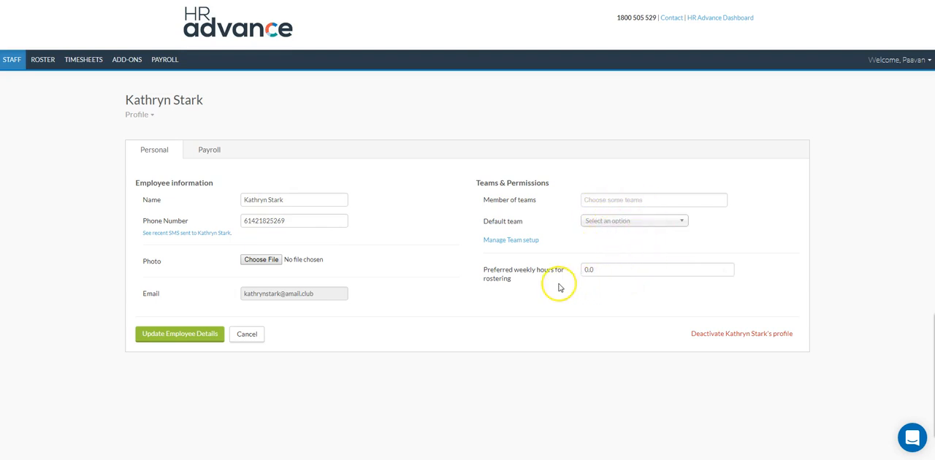
click(606, 270)
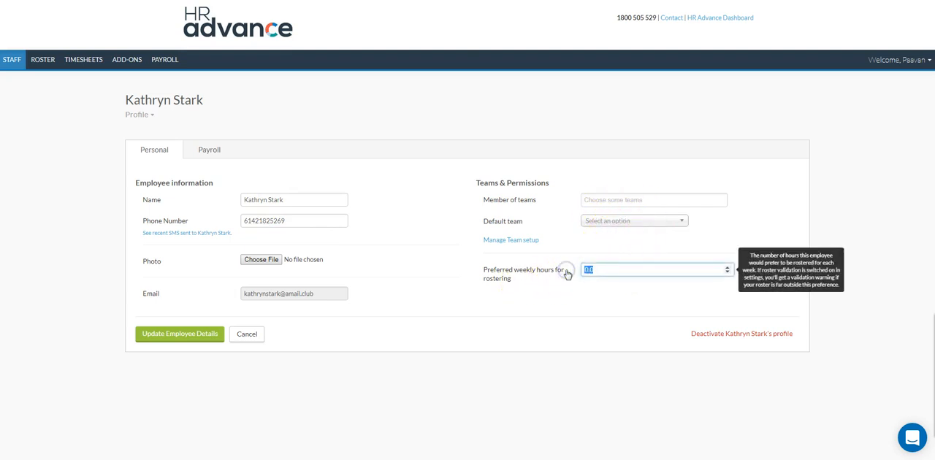
text(40)
click(519, 298)
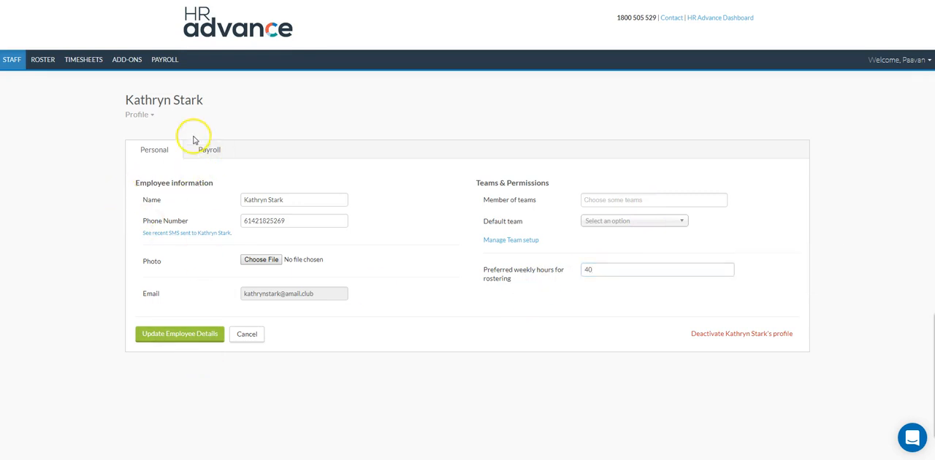
In the employee's payroll information, set the base hourly rate to 22.00 and save the employee details
click(196, 160)
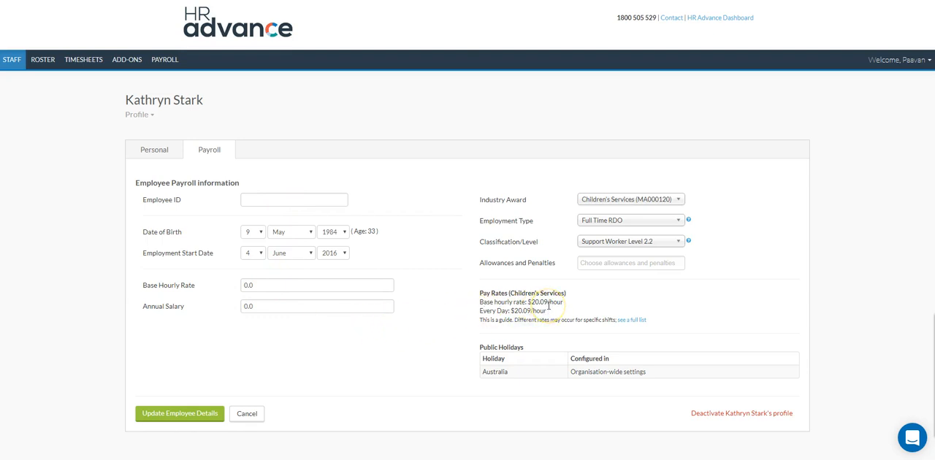
click(304, 285)
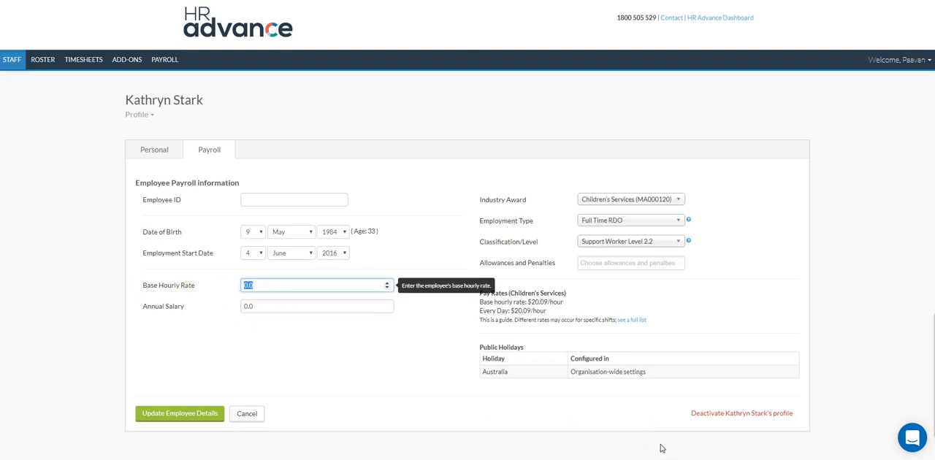
text(22.00)
click(245, 350)
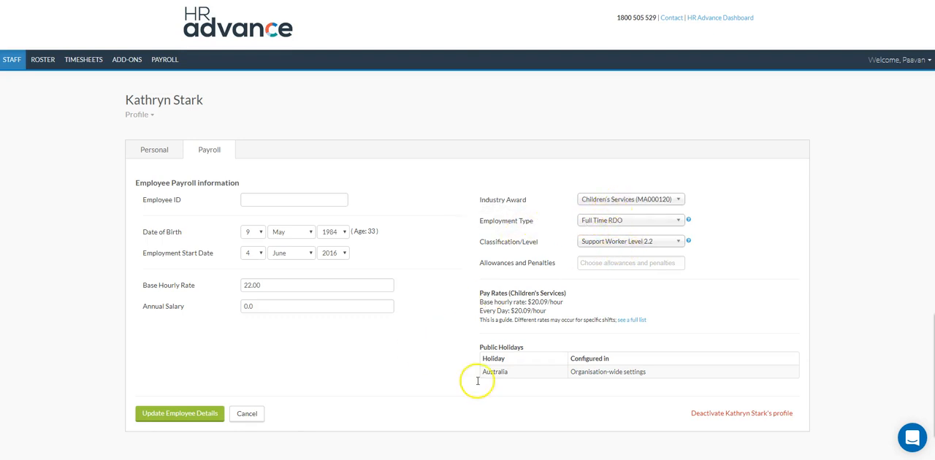
click(176, 416)
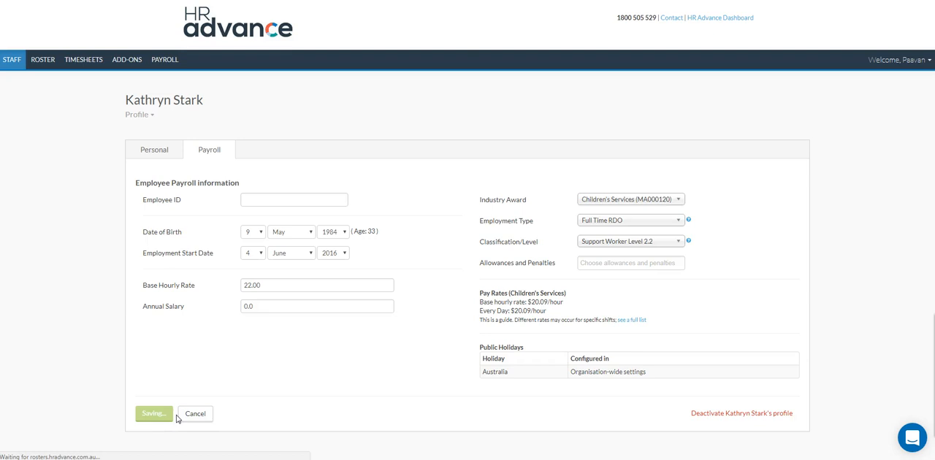
click(18, 151)
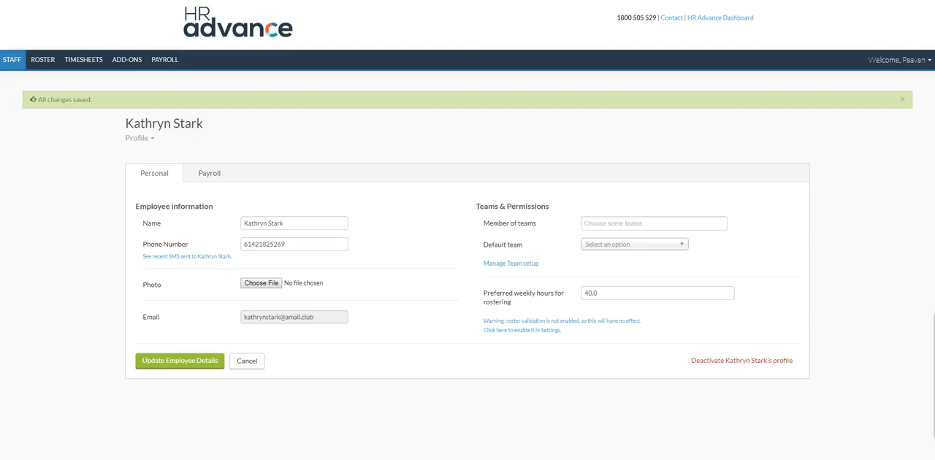
mouse_move(300, 310)
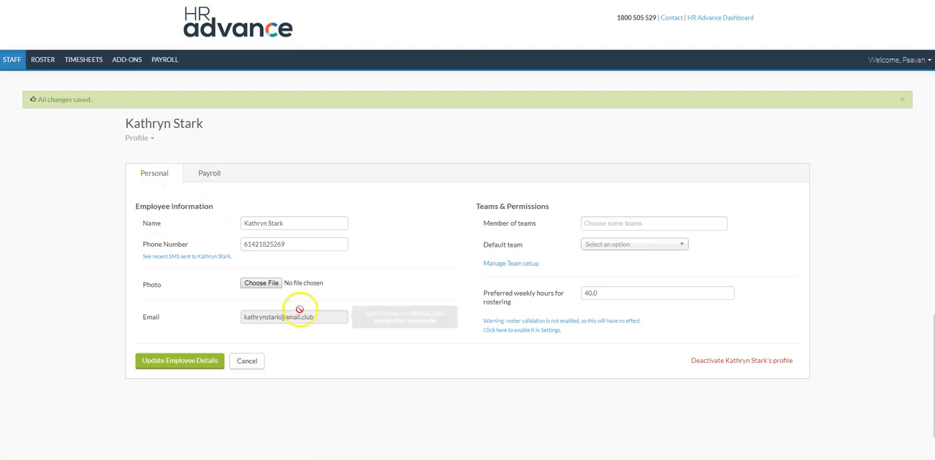
Go to the team setup and start a new location named Parramatta Day Care
click(18, 65)
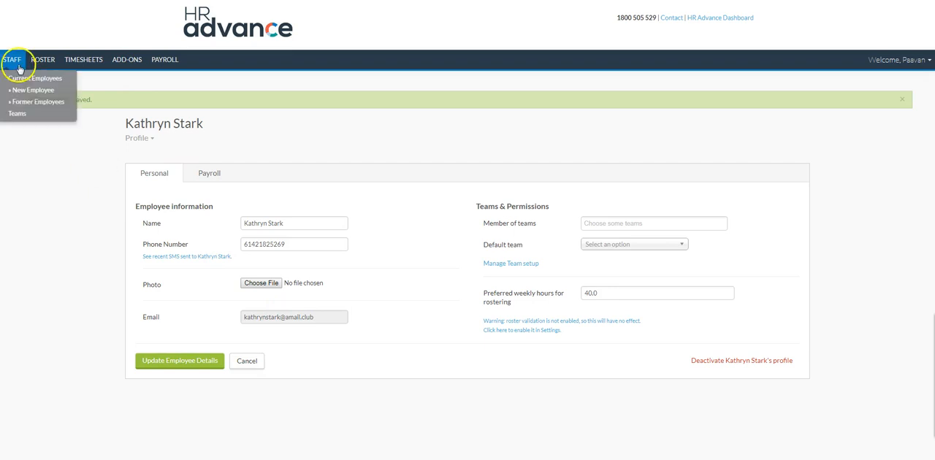
click(15, 114)
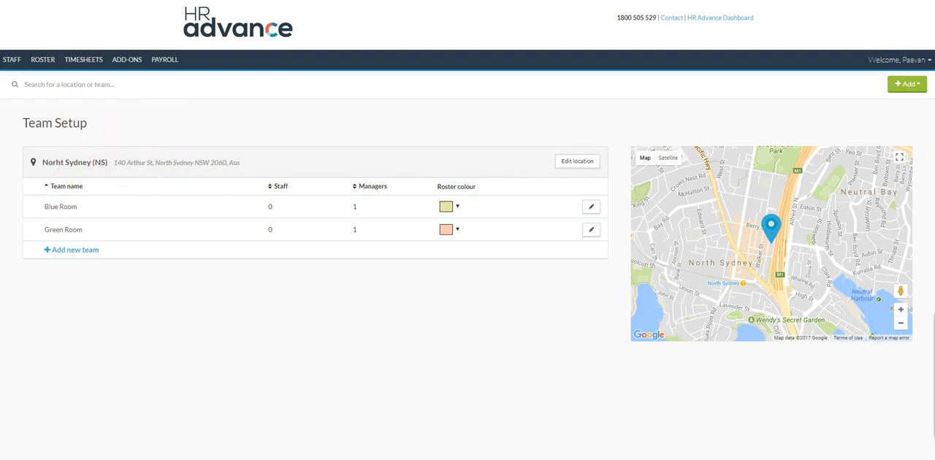
click(906, 84)
click(881, 104)
click(290, 157)
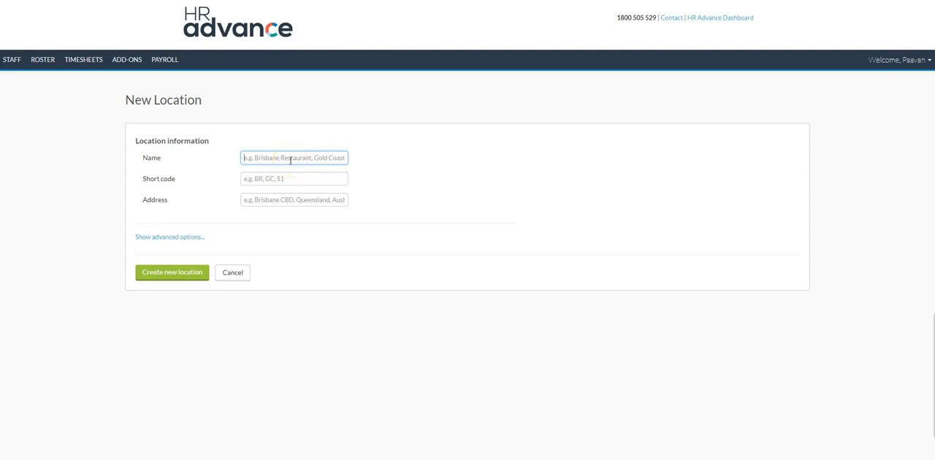
text(Parramatta)
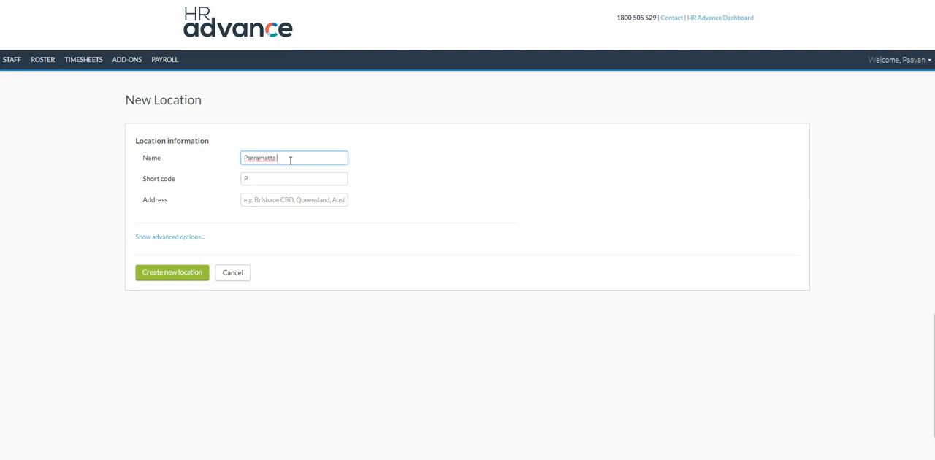
text( Day Care)
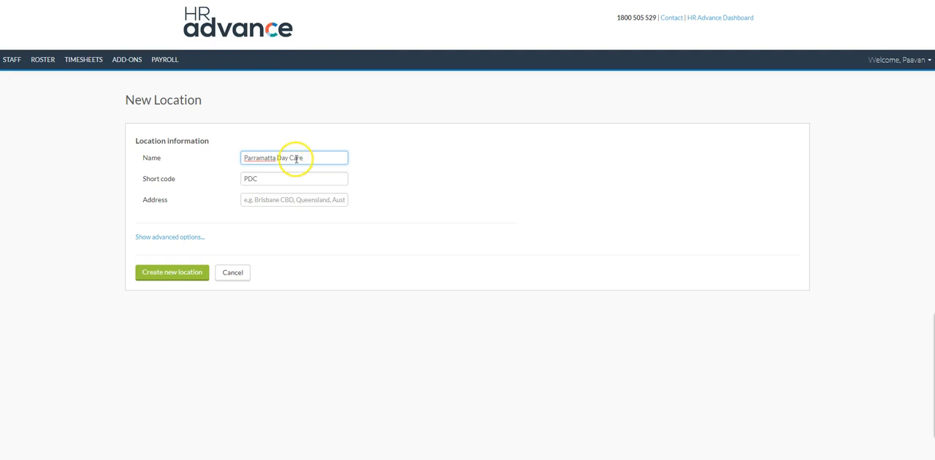
Set the new location's short code to PDC
double_click(272, 178)
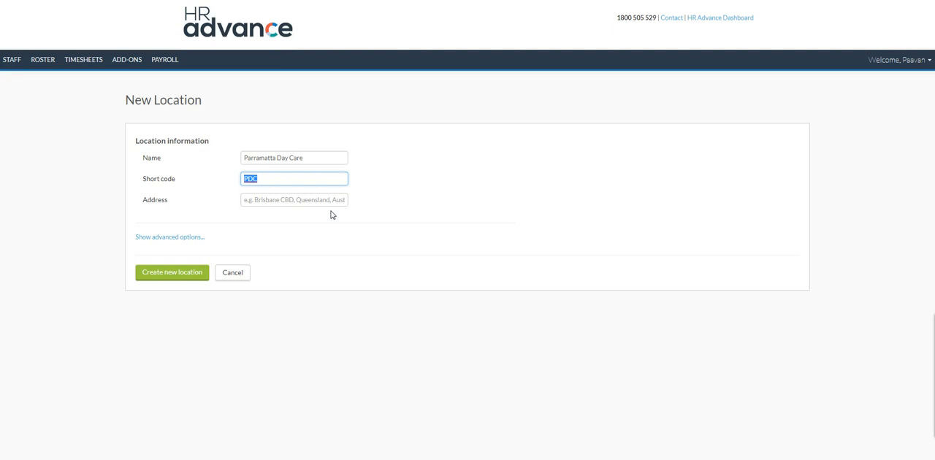
text(Par)
key(BackSpace)
key(BackSpace)
text(DC)
key(Tab)
Enter the location's street address using the North Parramatta suggestion and create the location
click(331, 198)
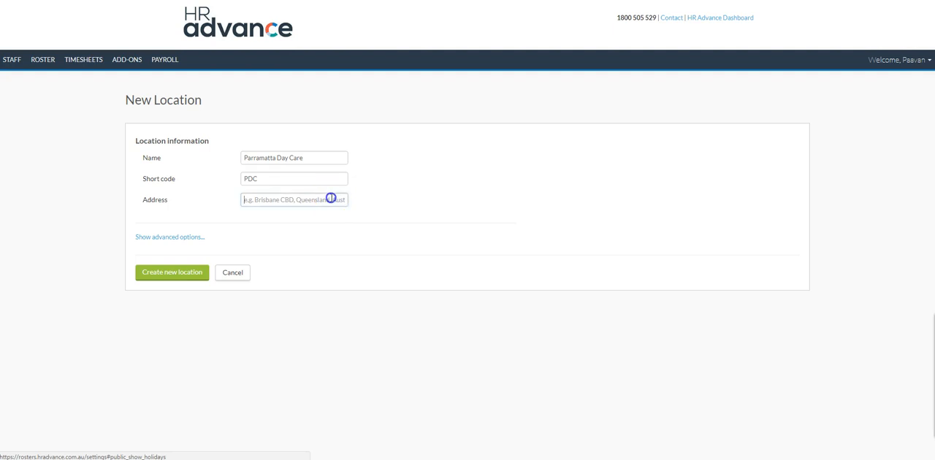
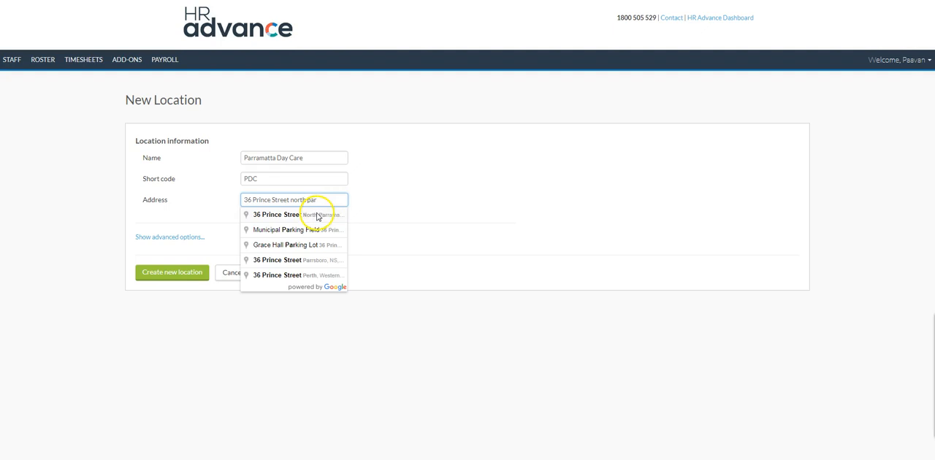
click(320, 214)
click(168, 275)
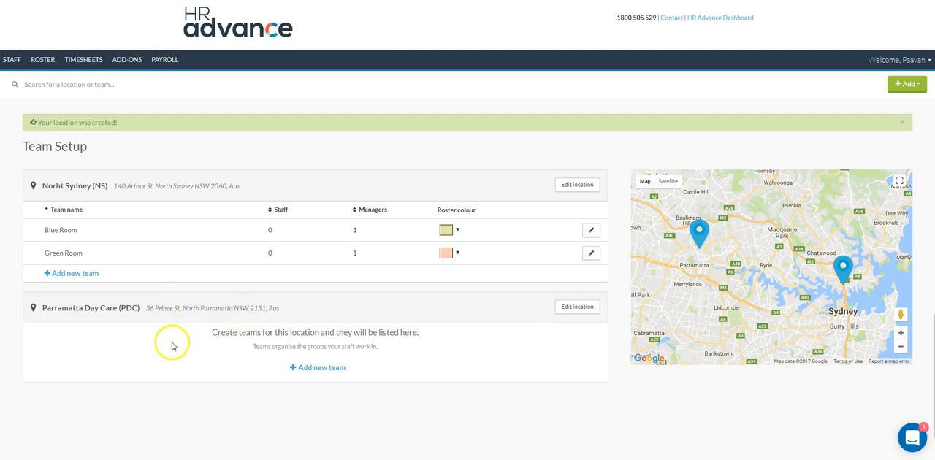
Add an Early Life Teachers team to Parramatta Day Care, with the second and third listed employees as staff and the fourth as manager
click(304, 374)
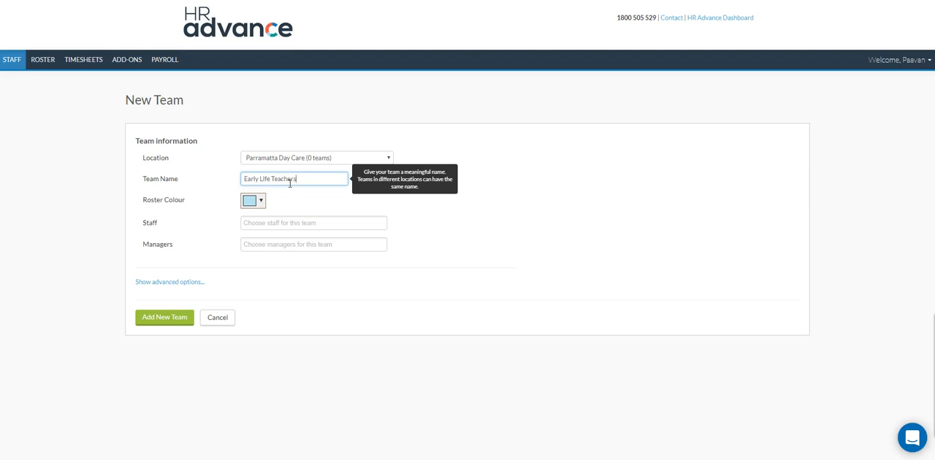
click(266, 226)
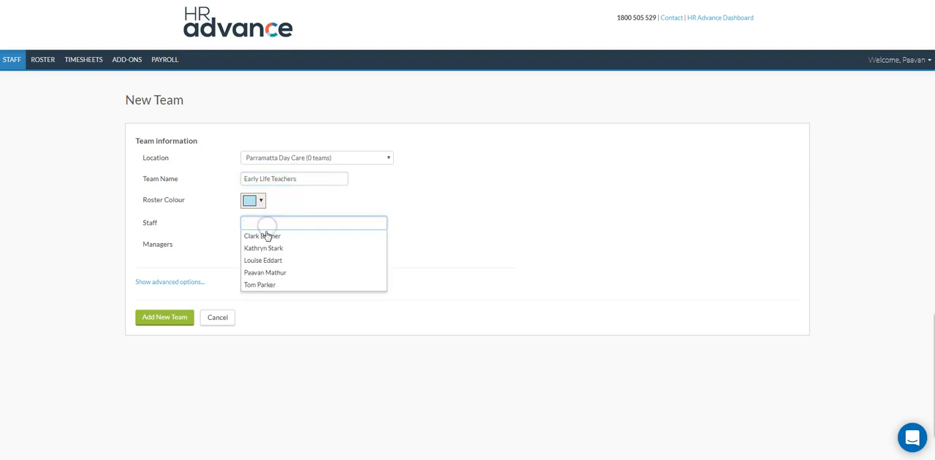
click(265, 249)
click(305, 220)
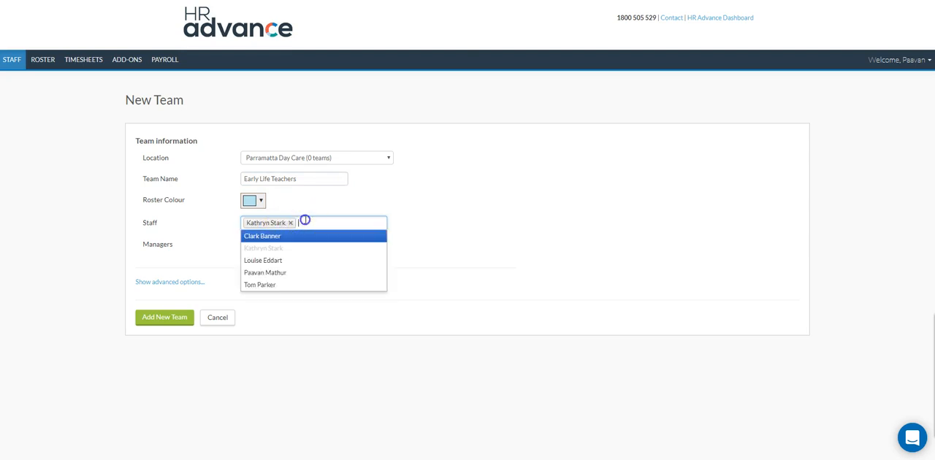
click(291, 260)
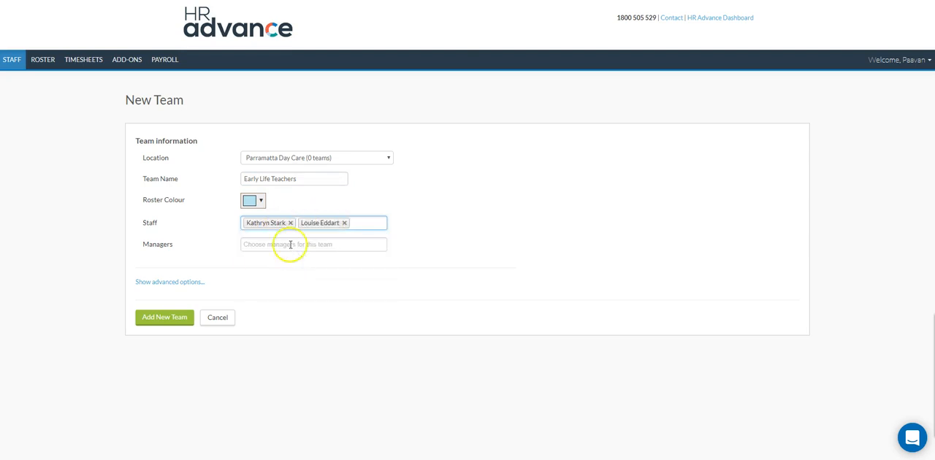
click(290, 246)
click(273, 293)
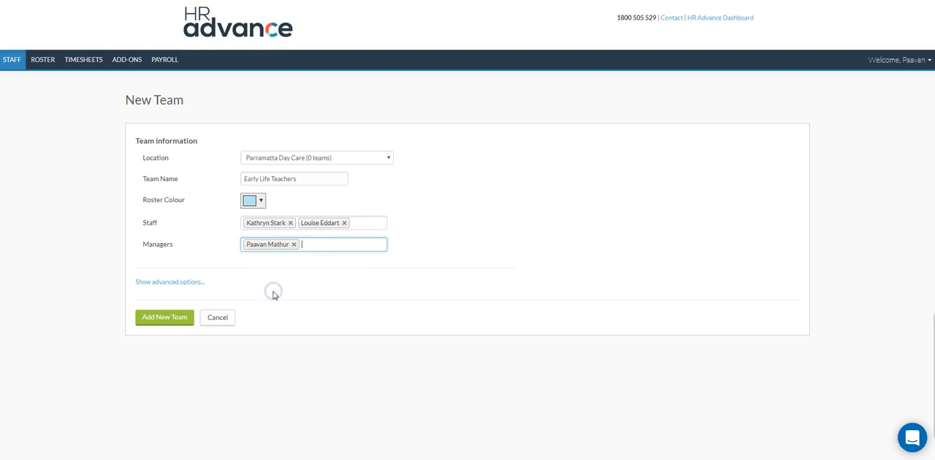
click(162, 319)
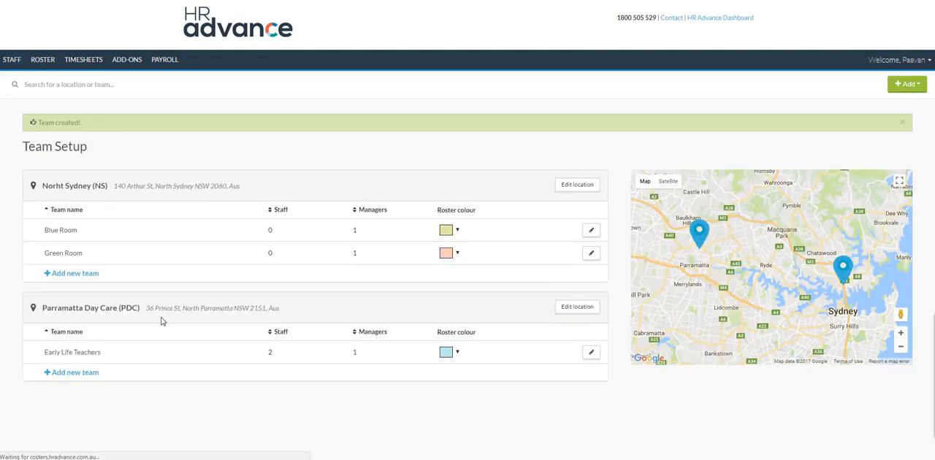
Add a Causal Teachers team to Parramatta Day Care, with the last and first listed employees as staff and the fourth as manager
click(74, 374)
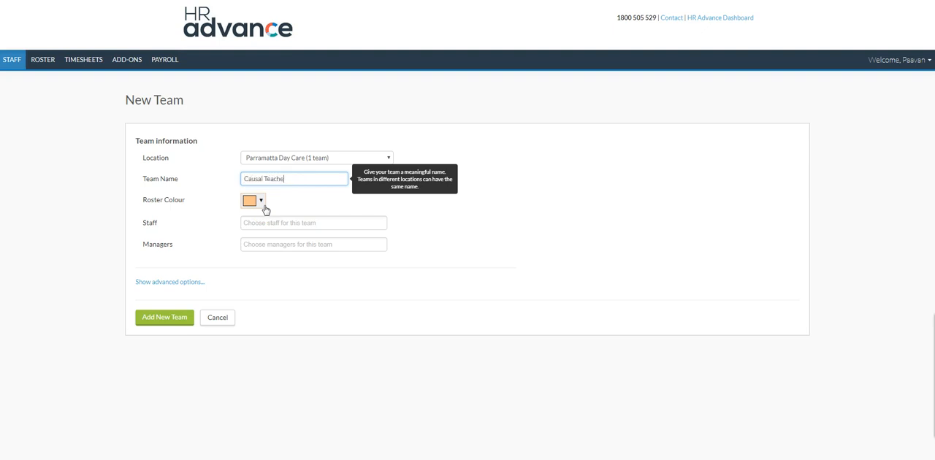
click(267, 223)
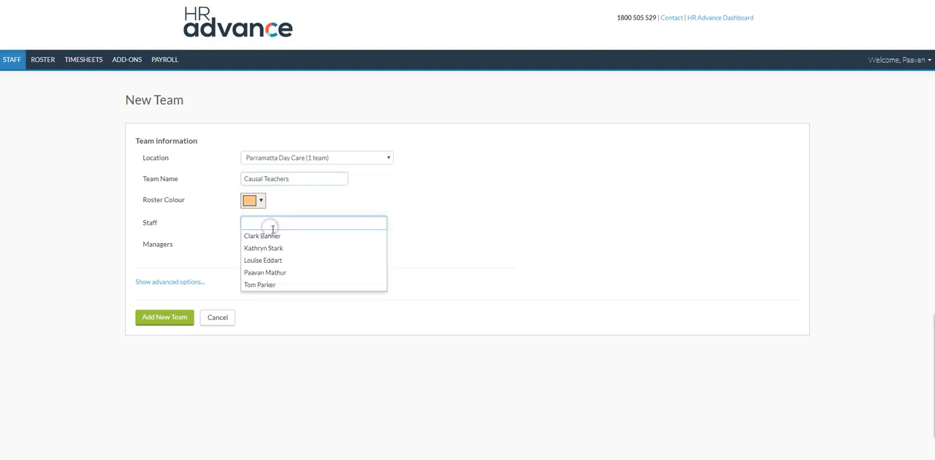
click(280, 286)
click(300, 224)
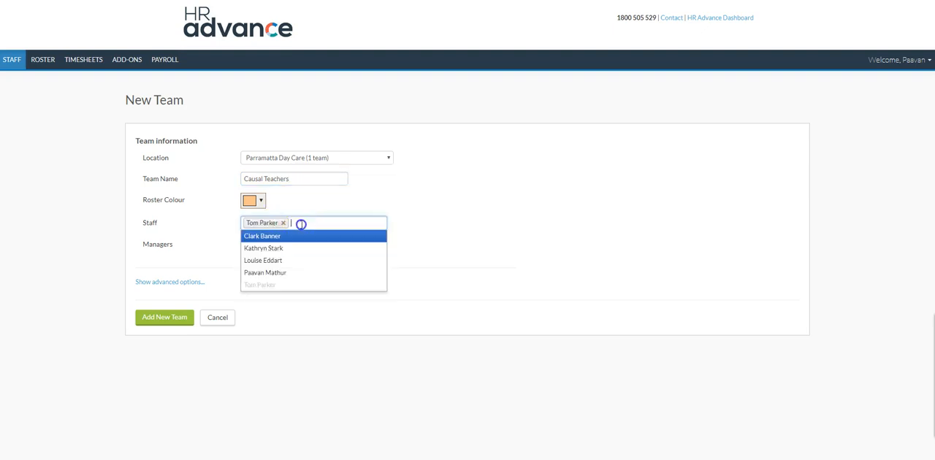
click(291, 240)
click(291, 244)
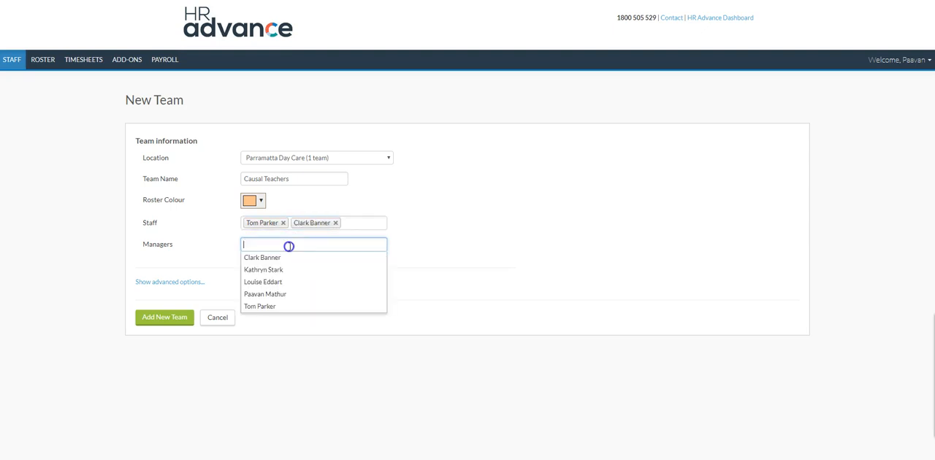
click(274, 294)
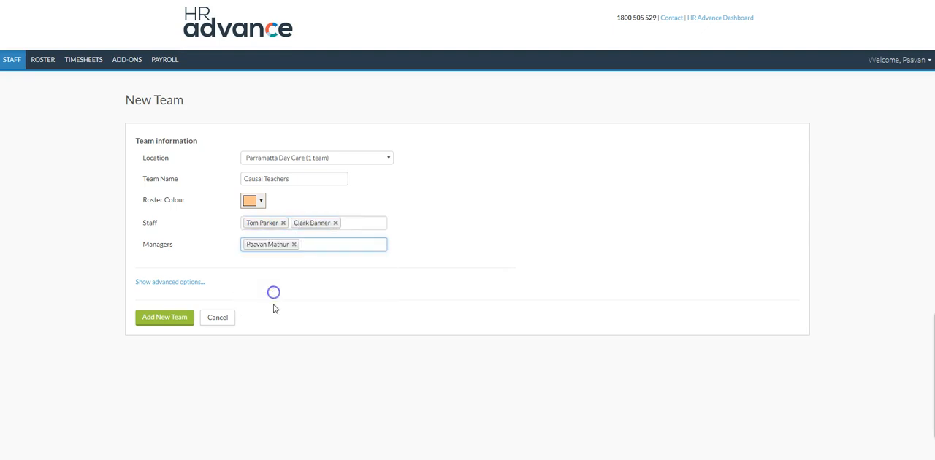
click(159, 319)
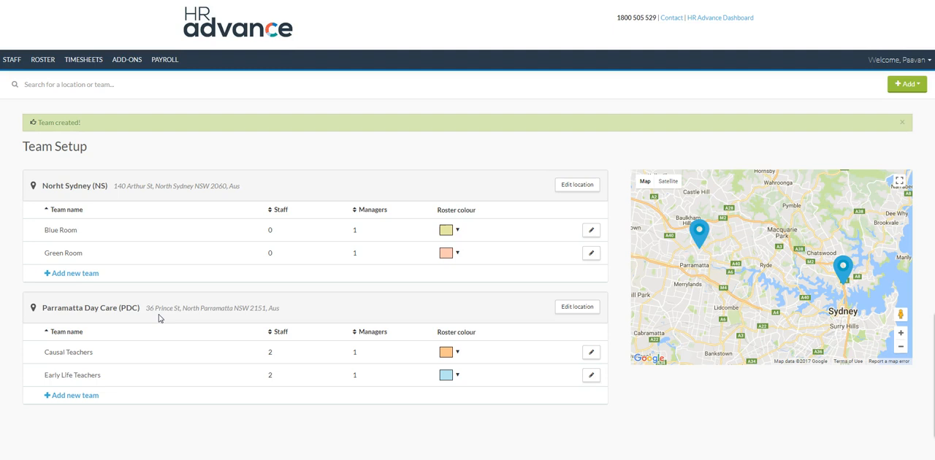
Open the current roster in the week view
mouse_move(40, 64)
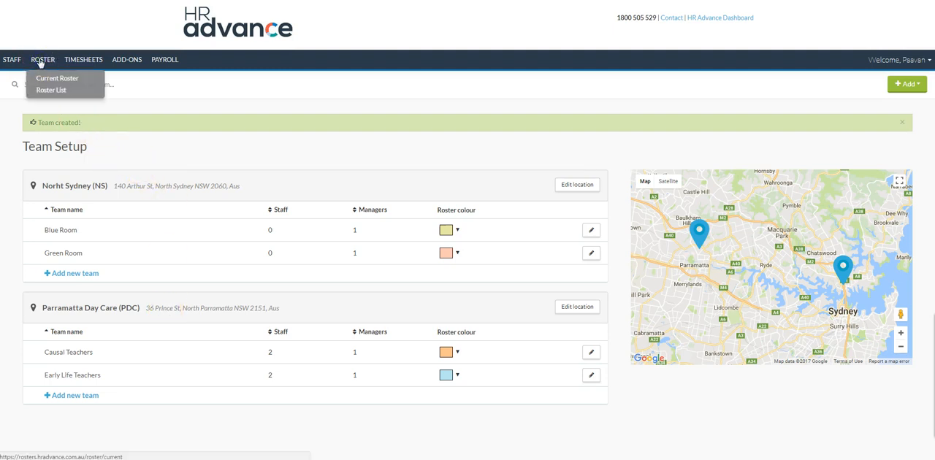
click(40, 63)
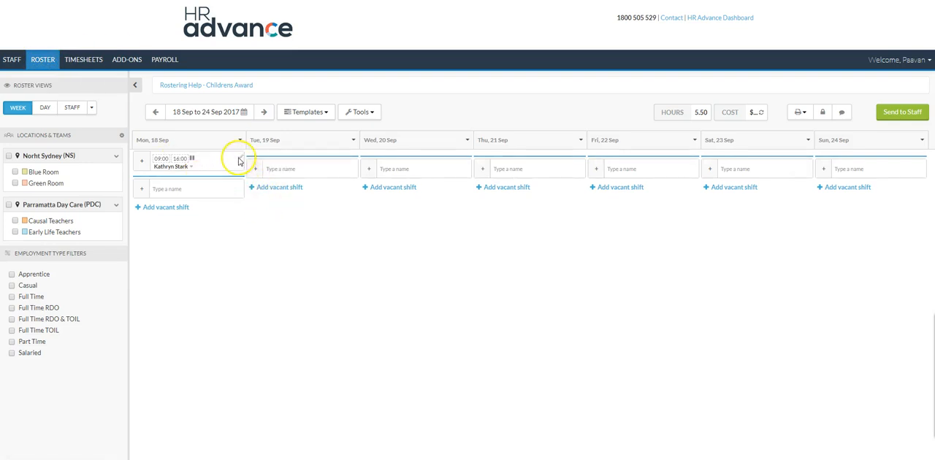
Delete the existing Monday 18 Sep shift and filter the roster to the Parramatta Day Care teams
mouse_move(242, 158)
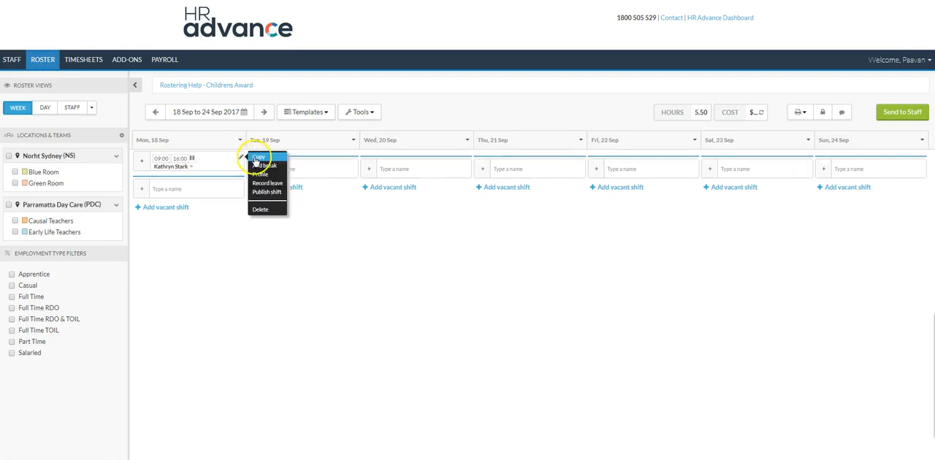
click(260, 209)
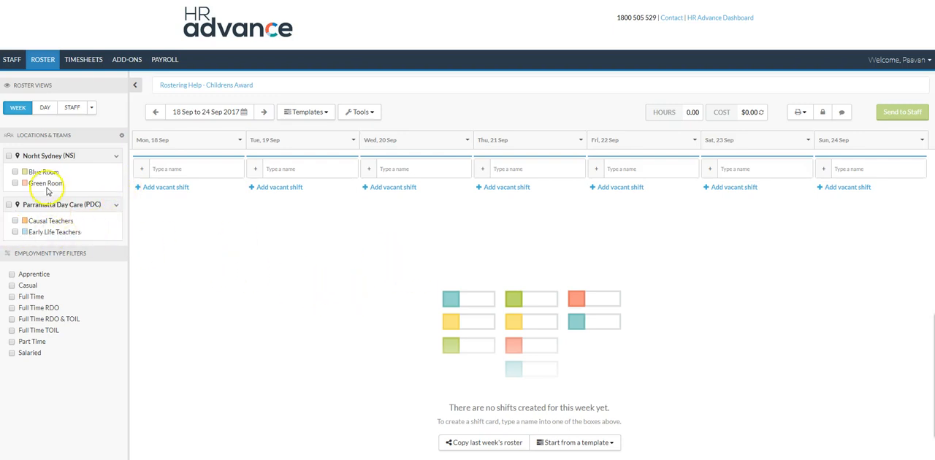
click(7, 207)
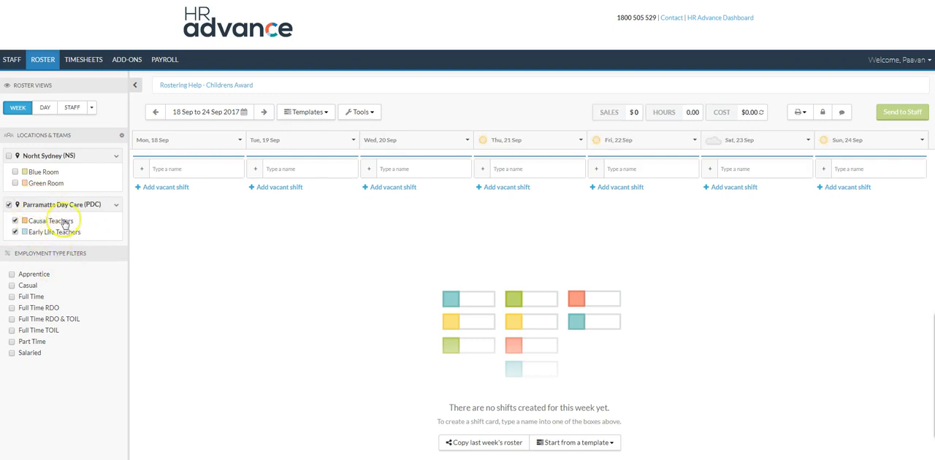
Add a Causal Teachers shift from 09:00 to 12:00 on Monday 18 Sep for the team's first listed employee
click(194, 174)
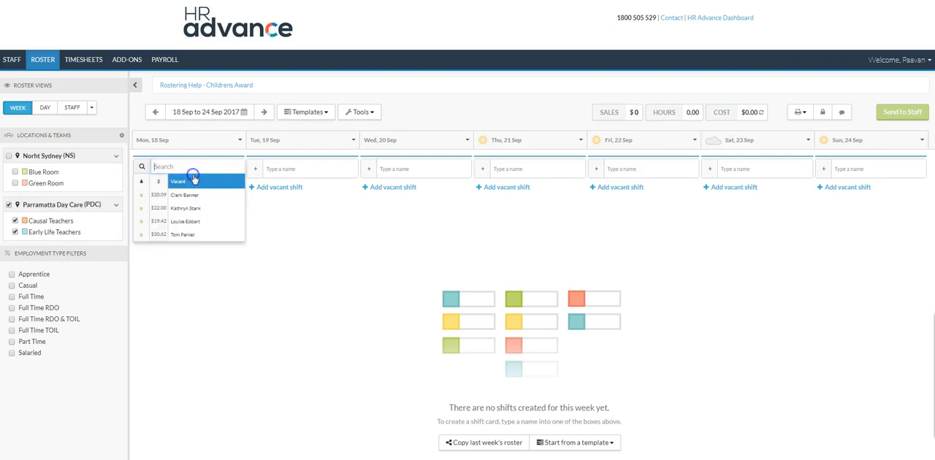
click(340, 224)
click(143, 169)
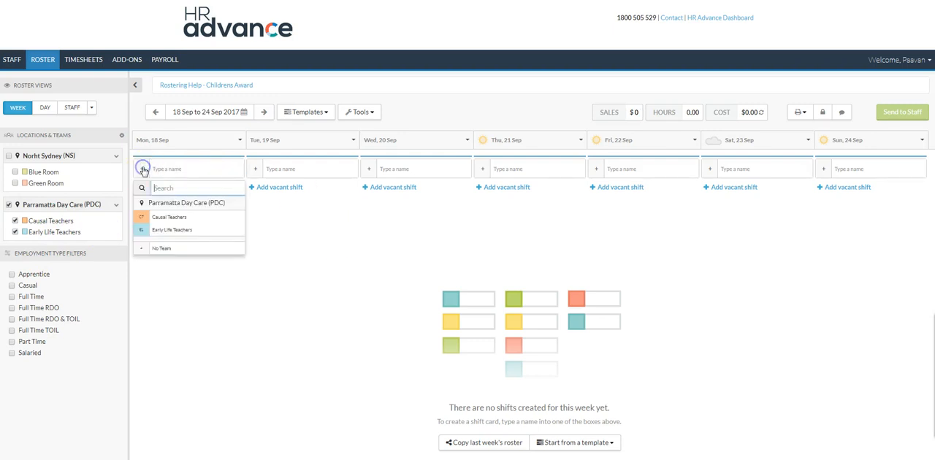
click(166, 219)
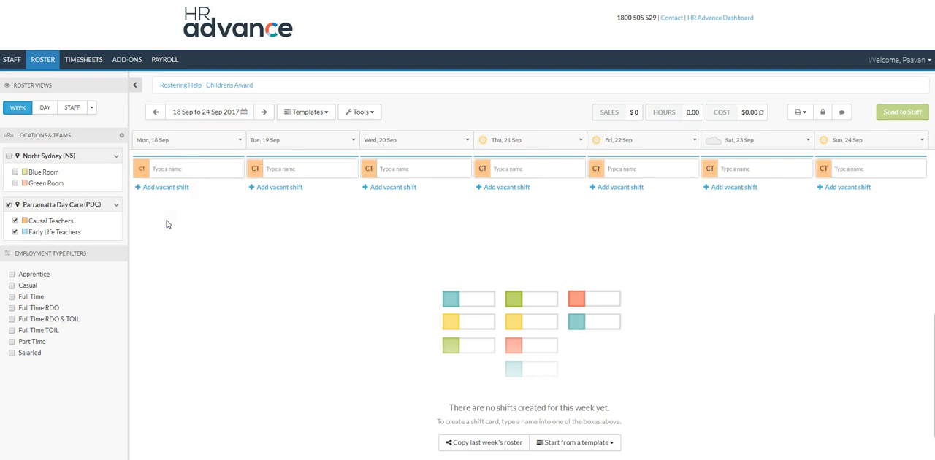
click(174, 167)
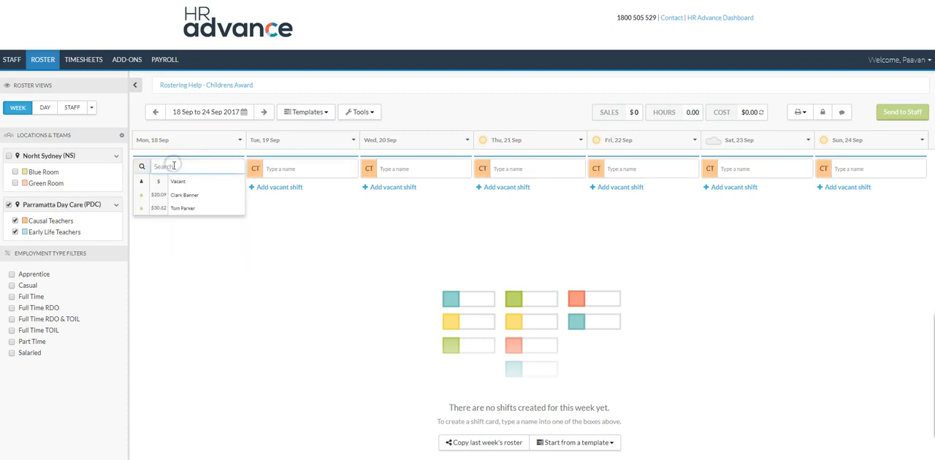
click(188, 196)
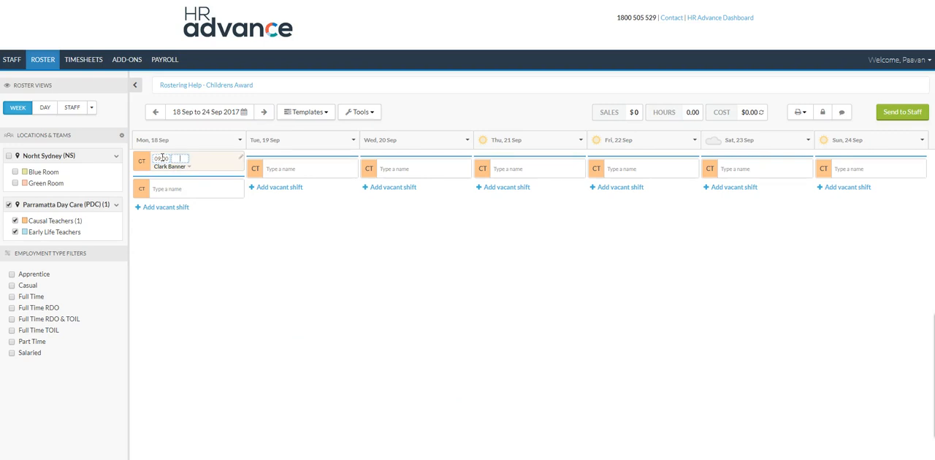
key(Return)
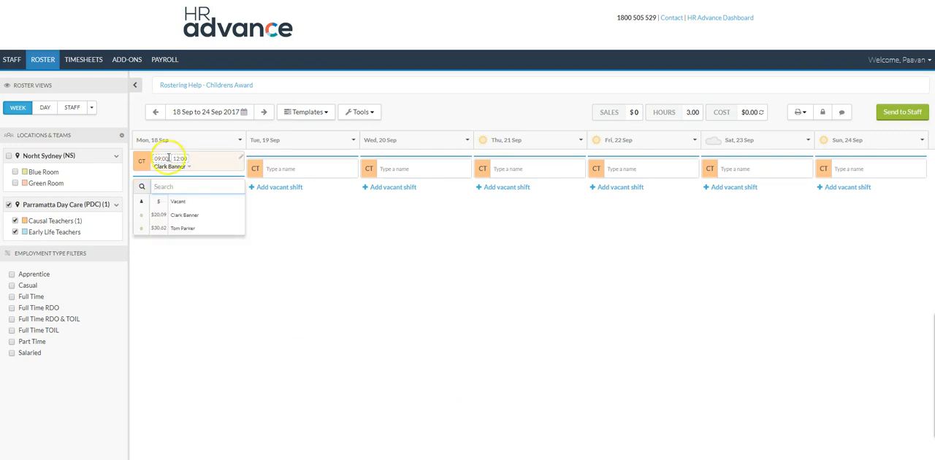
click(222, 168)
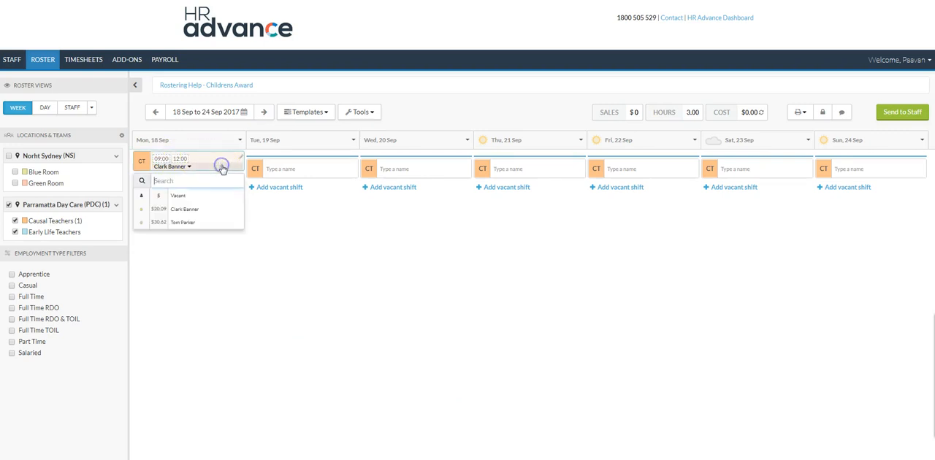
click(271, 222)
Add a Causal Teachers shift from 12:00 to 16:00 on Monday 18 Sep for the team's second listed employee
click(175, 187)
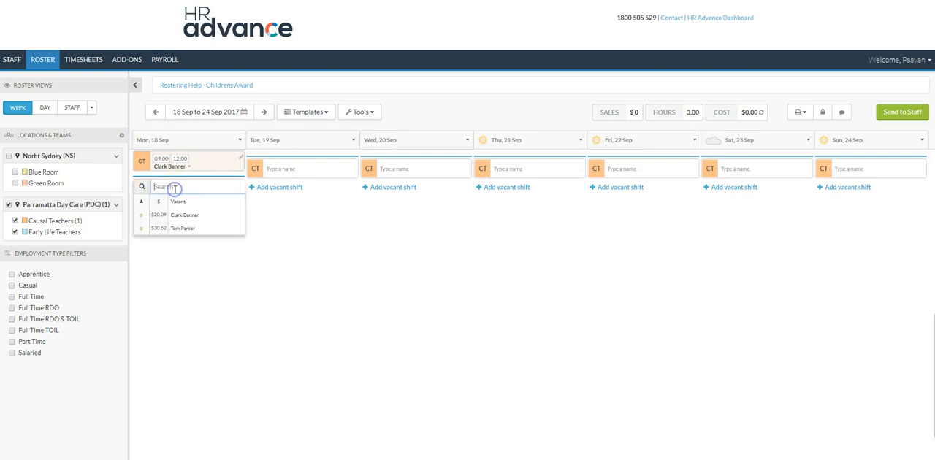
click(186, 229)
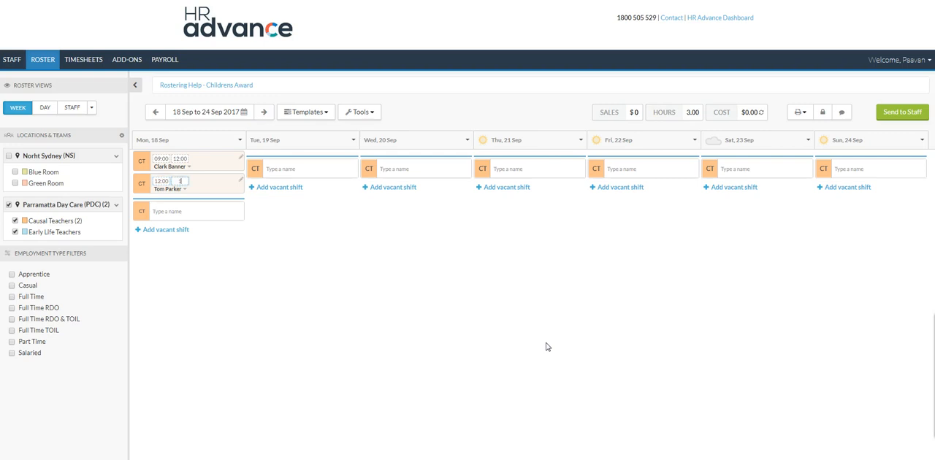
key(Tab)
click(507, 357)
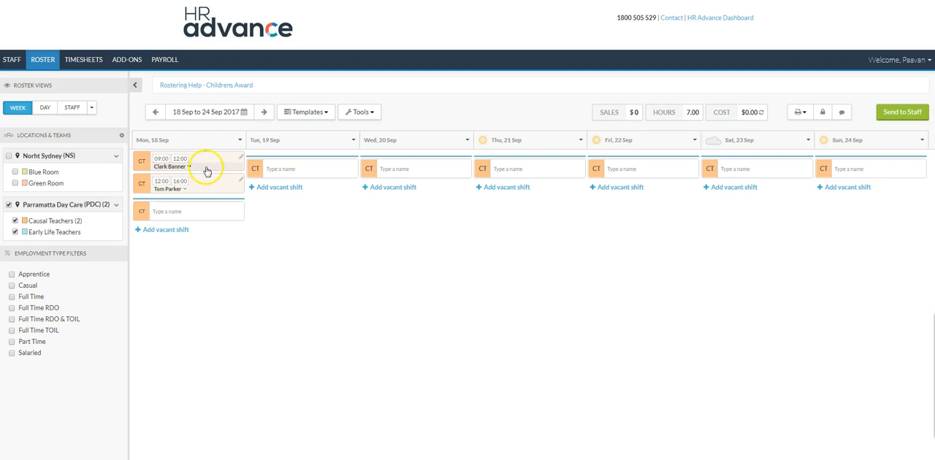
Copy both Monday Causal Teachers shifts to Wednesday 20 Sep and Friday 22 Sep
drag(208, 161, 438, 172)
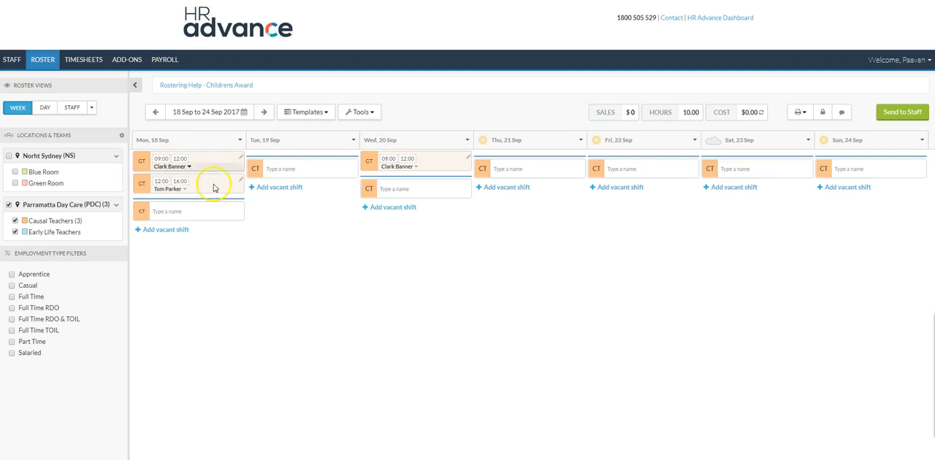
click(633, 165)
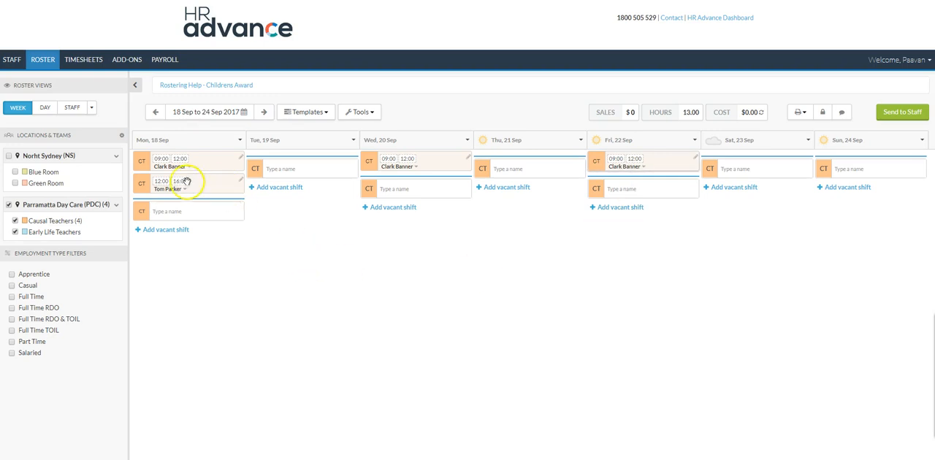
click(442, 187)
click(675, 196)
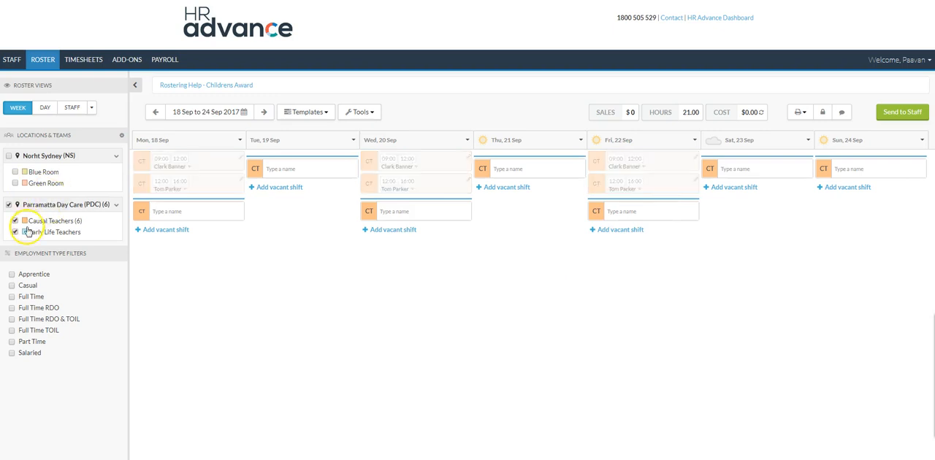
Add an Early Life Teachers shift from 09:00 to 16:00 on Monday for the team's first listed employee
click(142, 214)
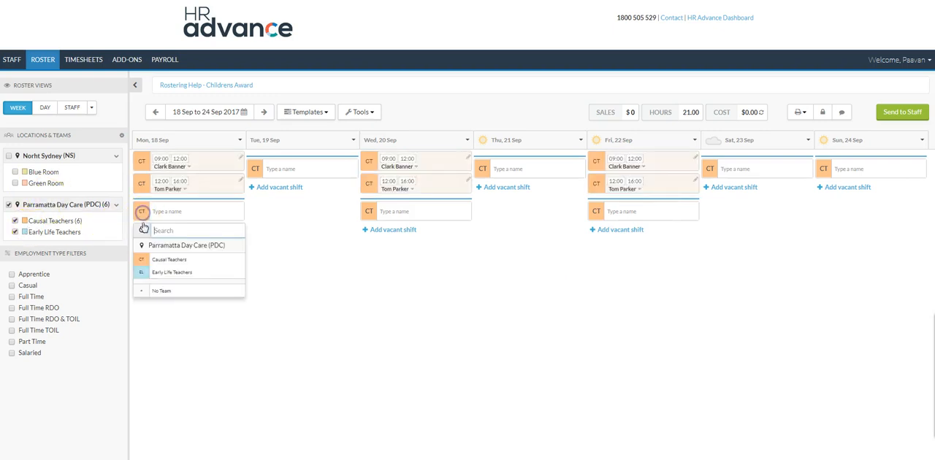
click(149, 270)
click(164, 211)
click(183, 240)
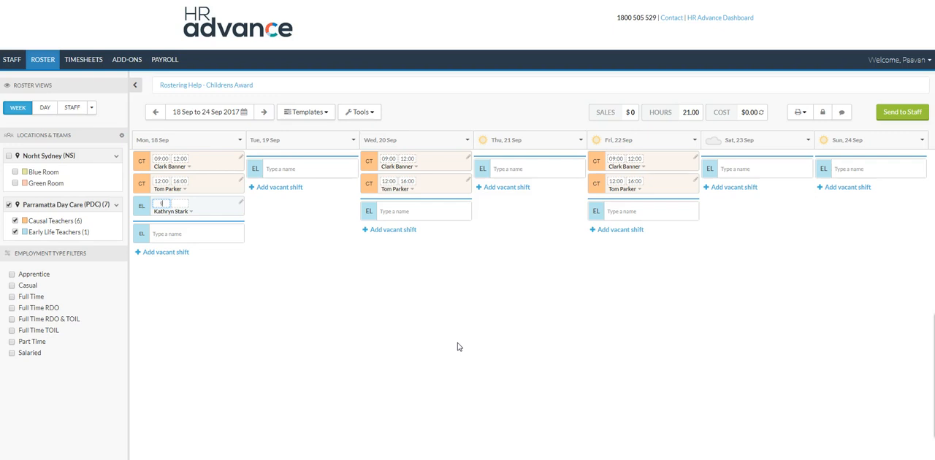
key(Tab)
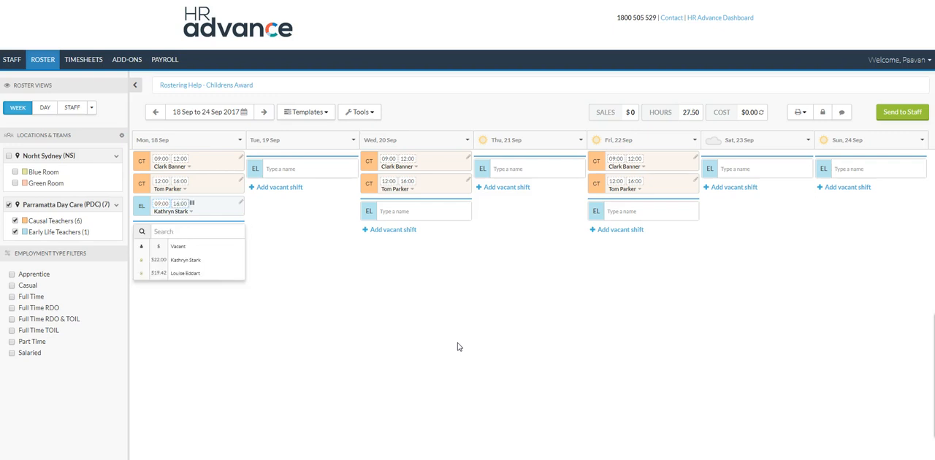
Schedule 30-minute breaks at 10:30, 12:30 and 14:30 in Monday's Early Life Teachers shift and return to the week view
click(192, 202)
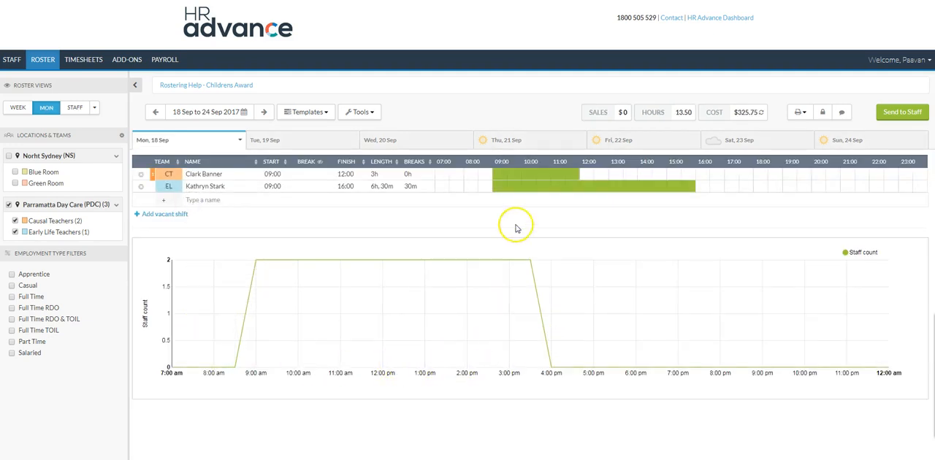
click(539, 187)
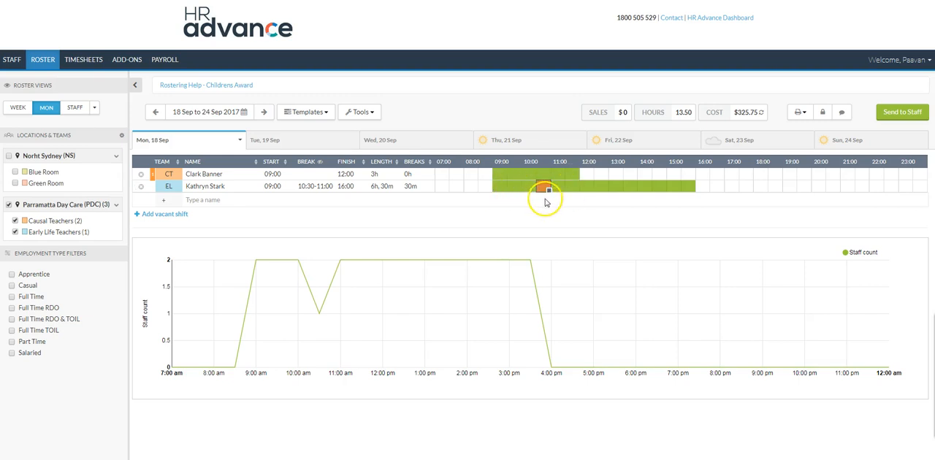
click(595, 186)
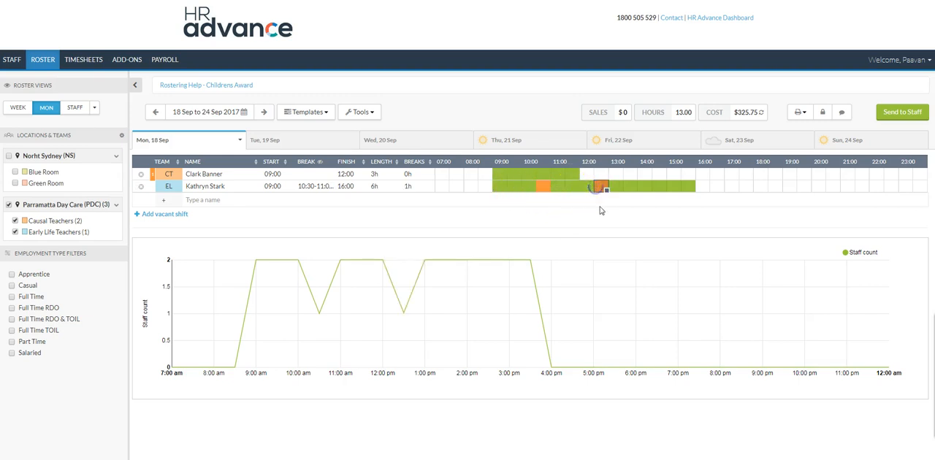
click(659, 187)
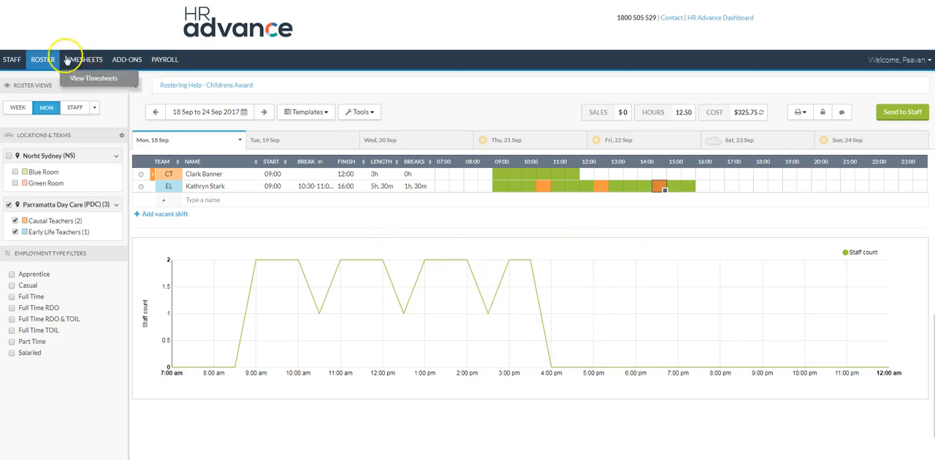
click(21, 109)
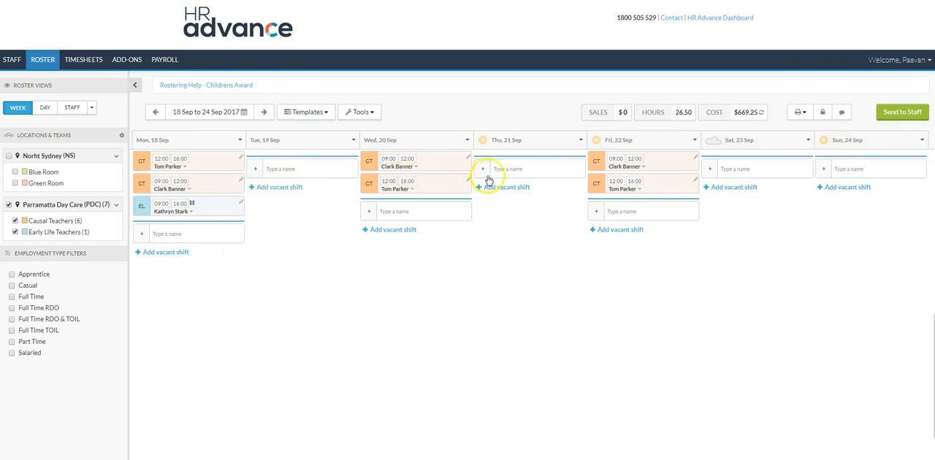
Copy Monday's Early Life Teachers shift to Wednesday 20 Sep and Friday 22 Sep
click(208, 204)
click(387, 204)
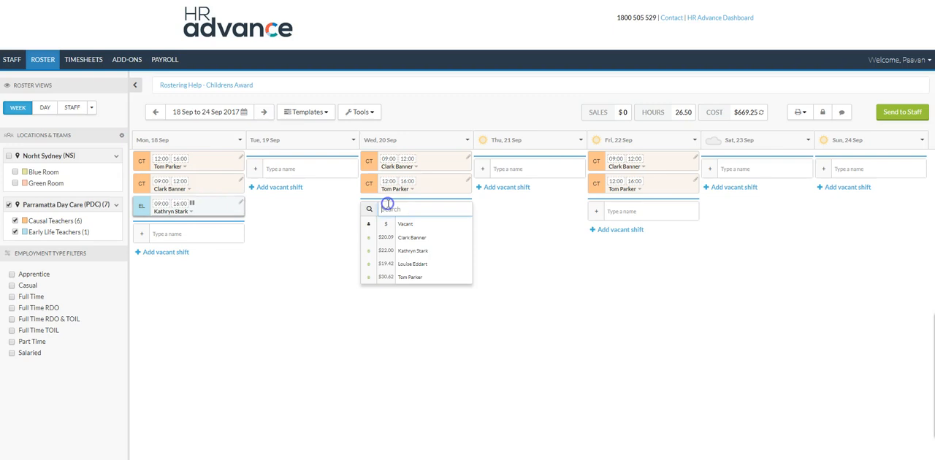
click(303, 243)
click(411, 209)
click(557, 227)
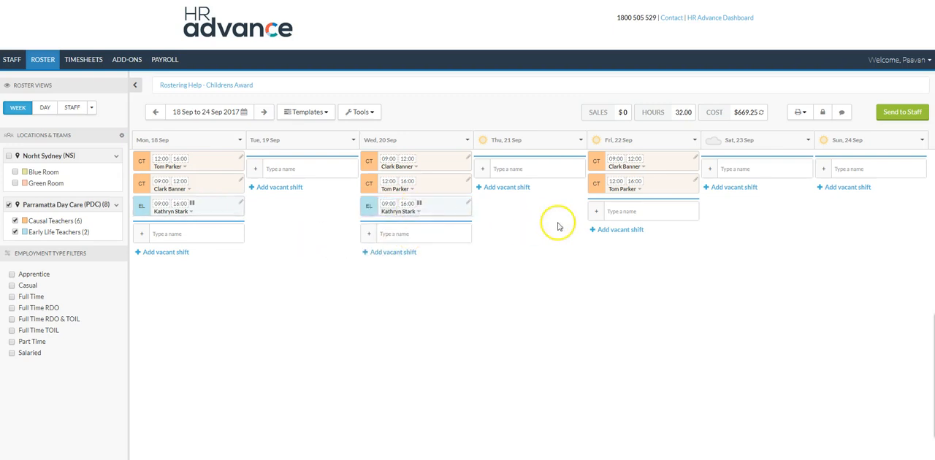
click(628, 212)
Recalculate the roster cost and set the week's expected sales to $2000
click(761, 111)
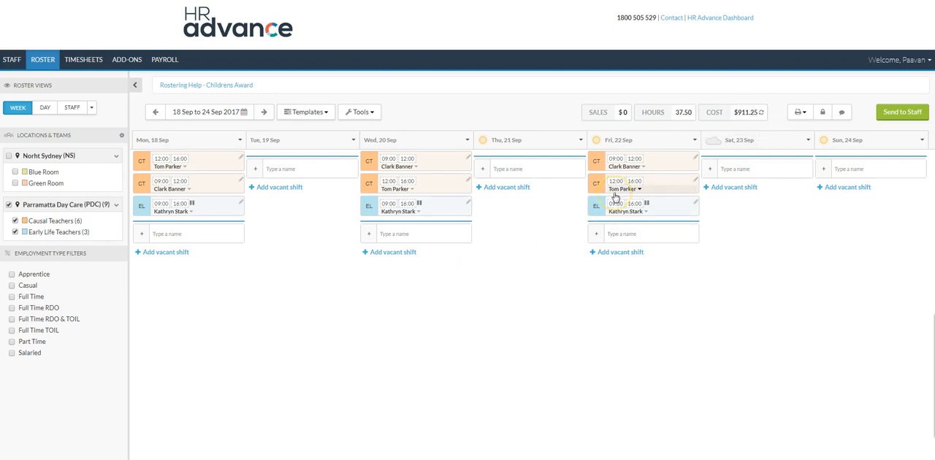
click(623, 111)
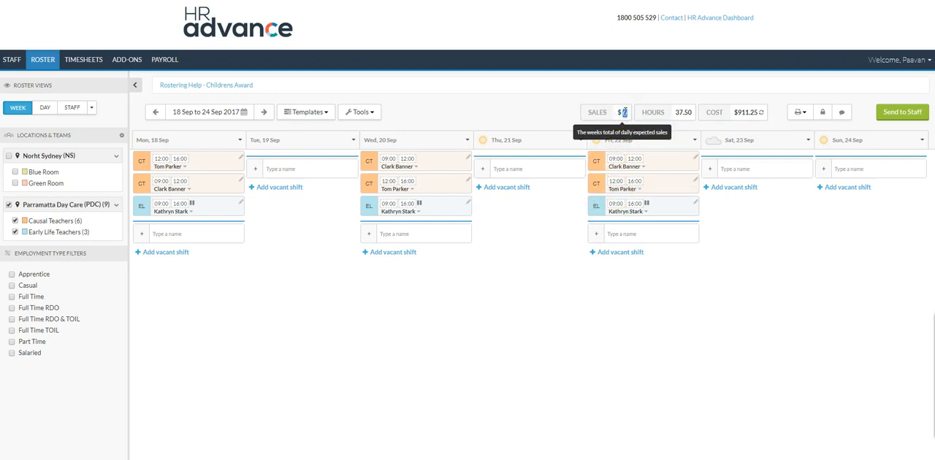
text(2000)
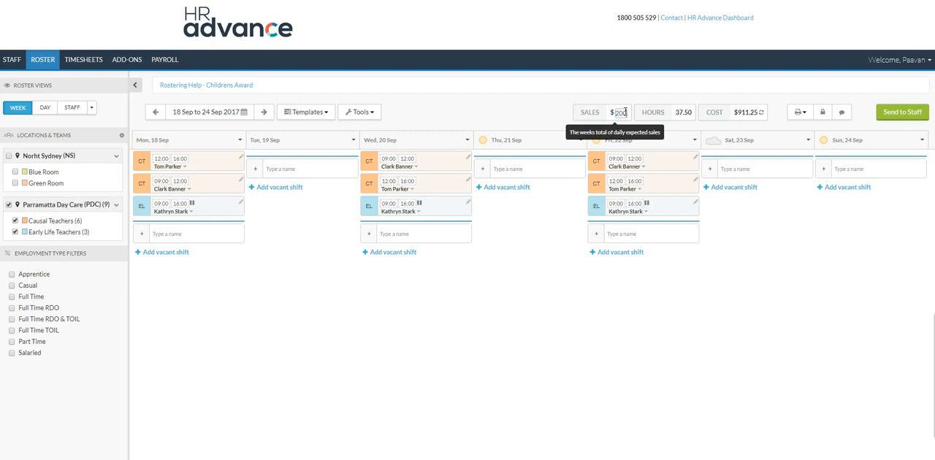
click(632, 132)
click(725, 317)
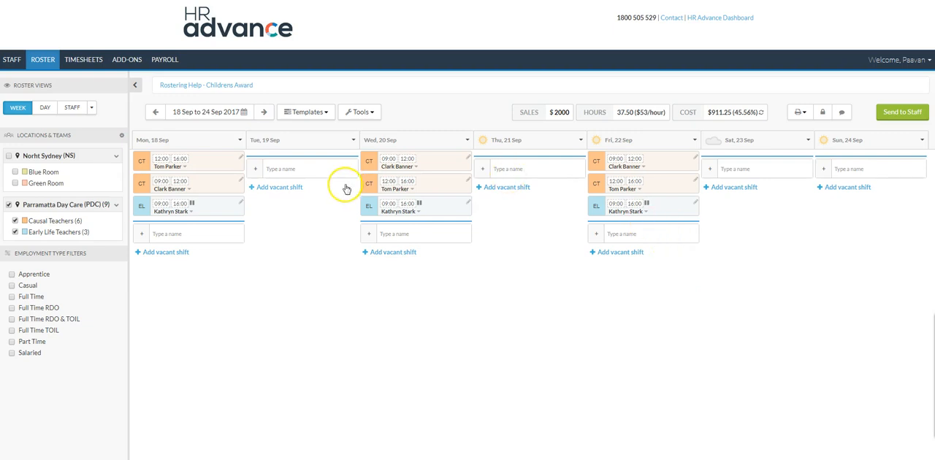
Add a Causal Teachers shift from 09:00 to 12:00 on Tuesday 19 Sep for the team's second listed employee
click(316, 168)
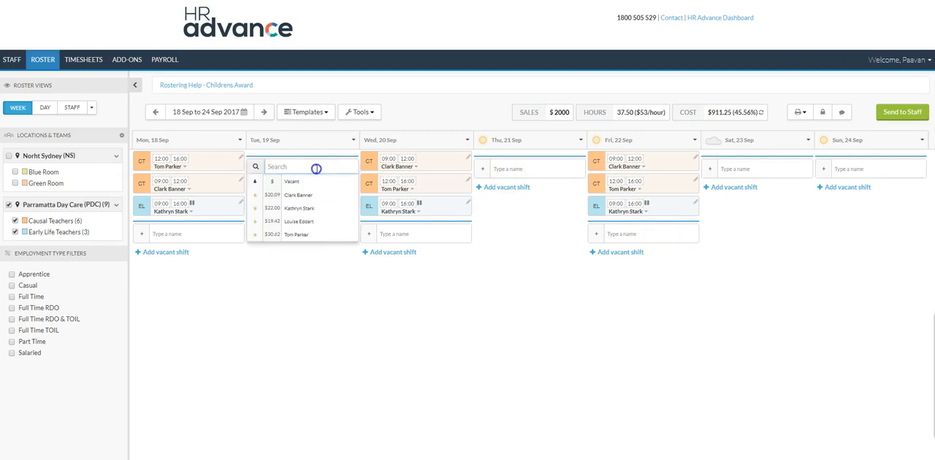
click(261, 316)
click(259, 169)
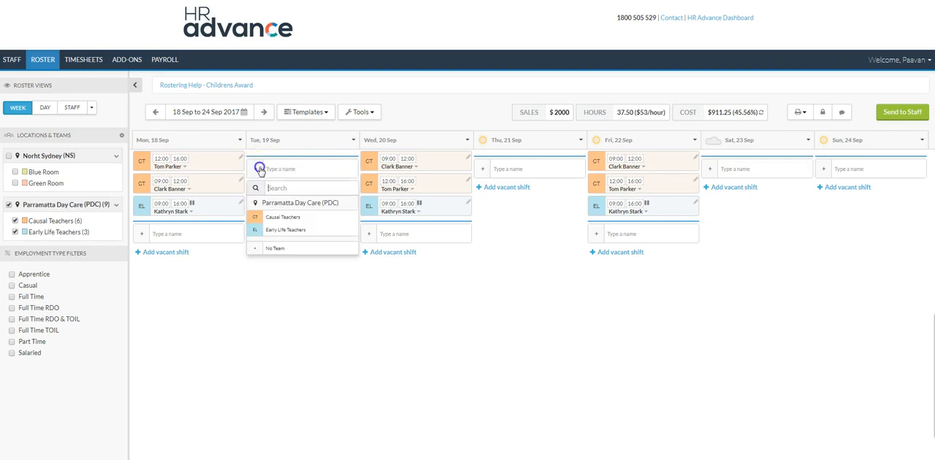
click(269, 218)
click(280, 170)
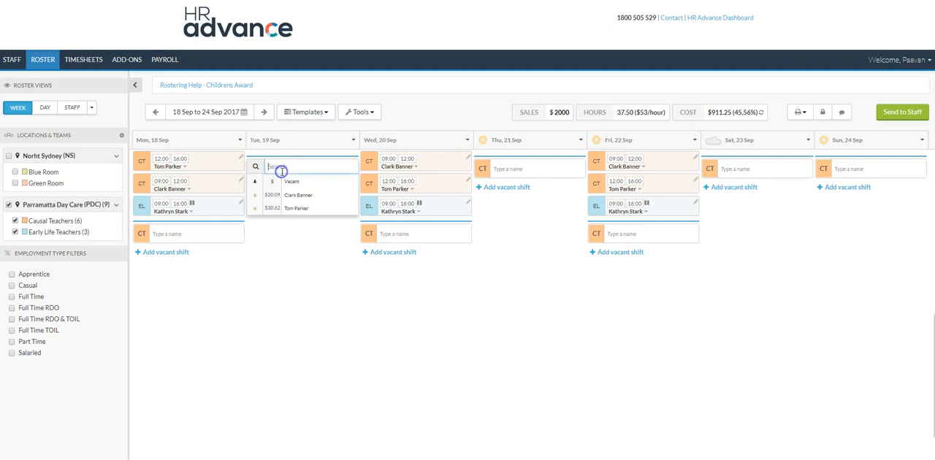
click(294, 211)
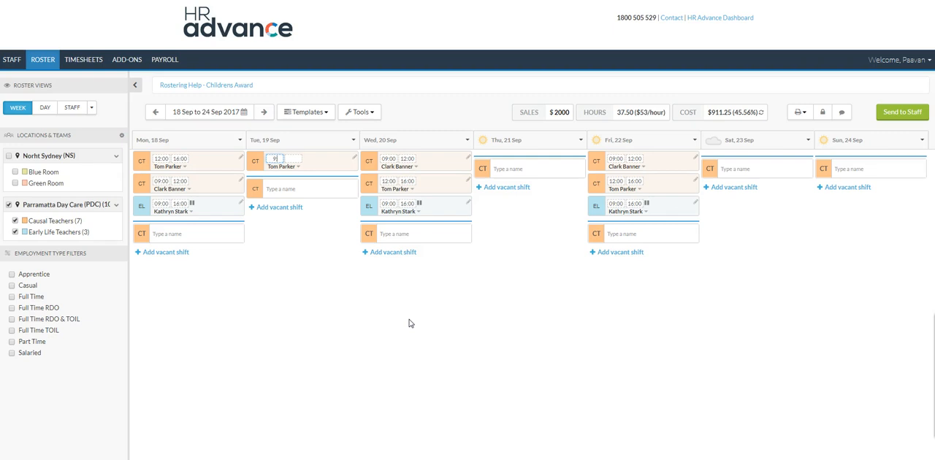
key(Tab)
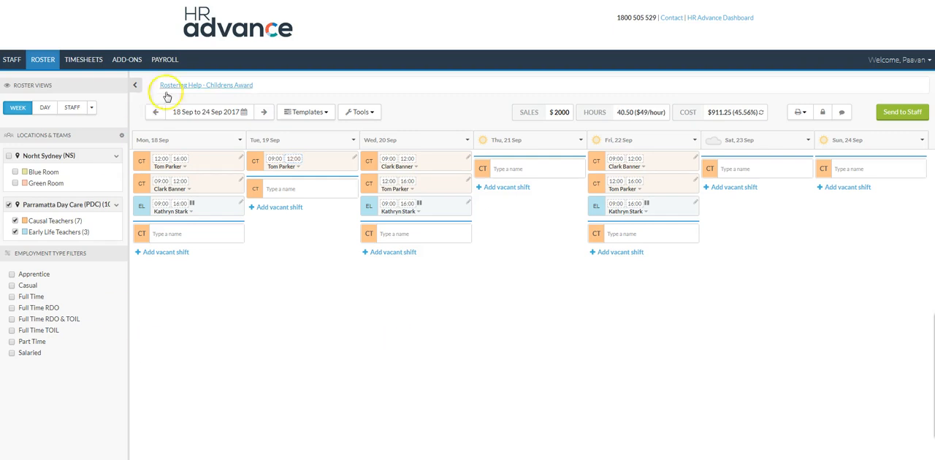
Add a Causal Teachers shift from 12:00 to 16:00 on Tuesday 19 Sep for the team's first listed employee
click(308, 189)
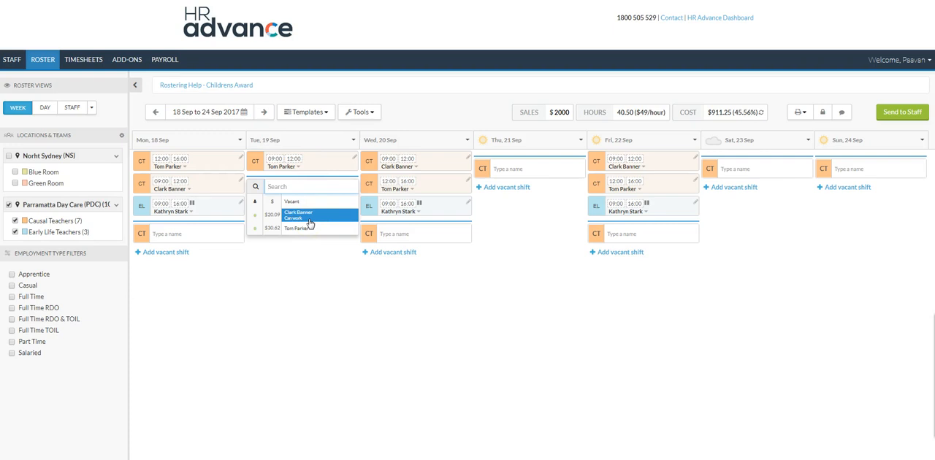
click(309, 217)
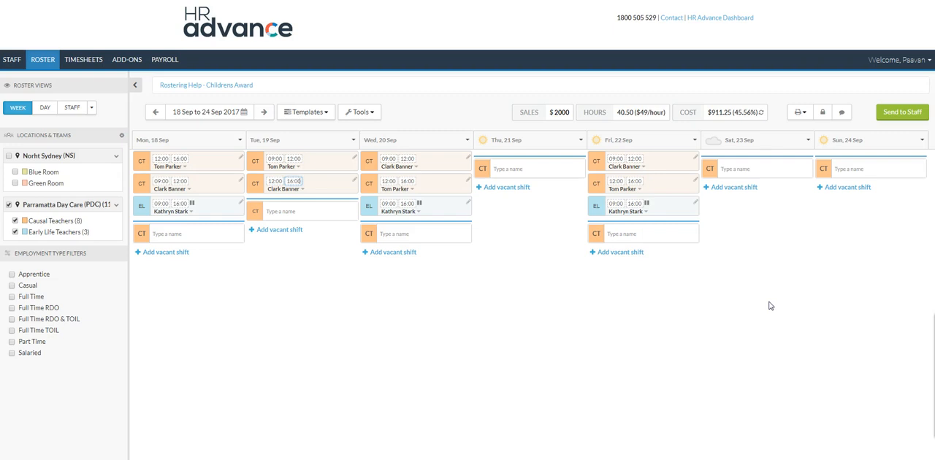
click(295, 206)
click(265, 211)
click(240, 328)
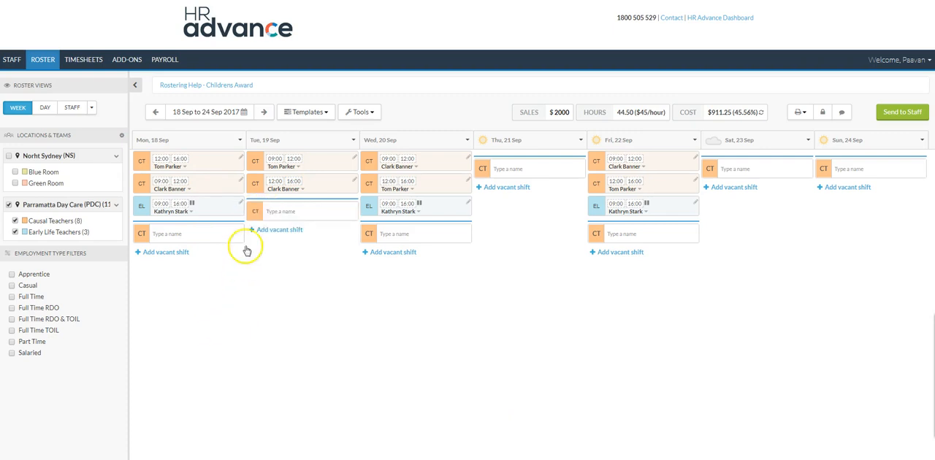
Add an Early Life Teachers shift from 09:00 to 16:00 on Tuesday 19 Sep for the team's second listed employee
click(255, 212)
click(285, 271)
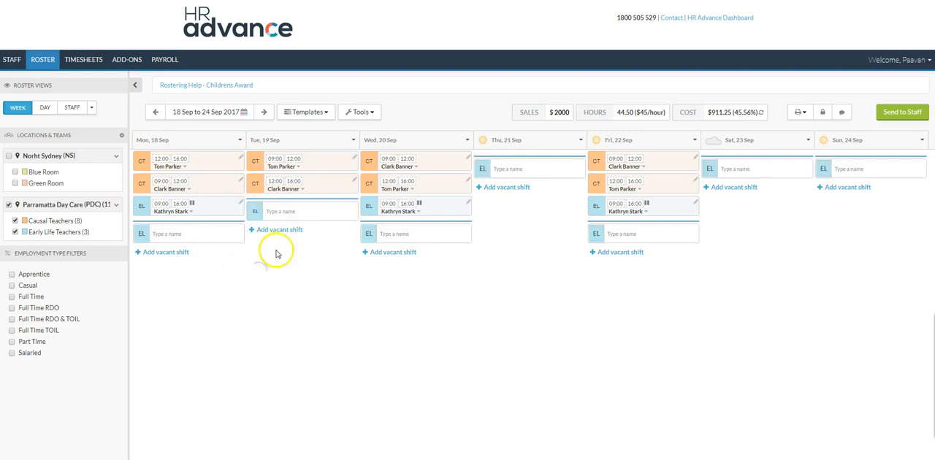
click(304, 207)
click(300, 250)
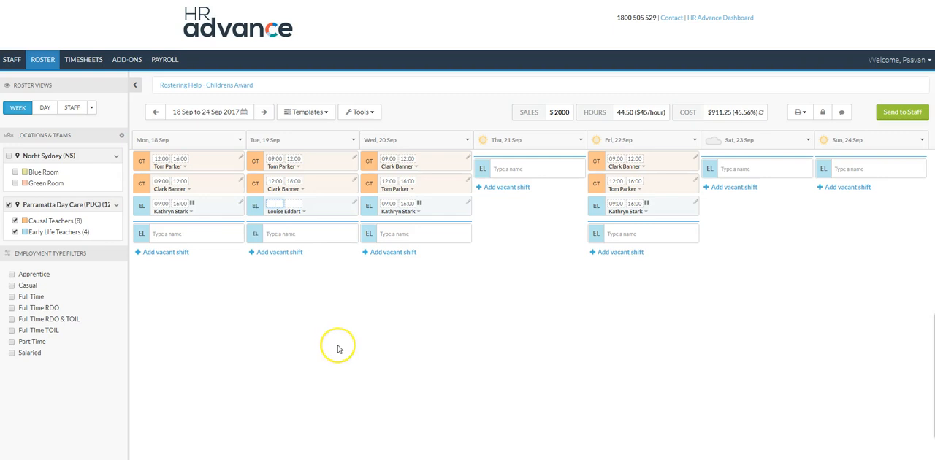
click(270, 205)
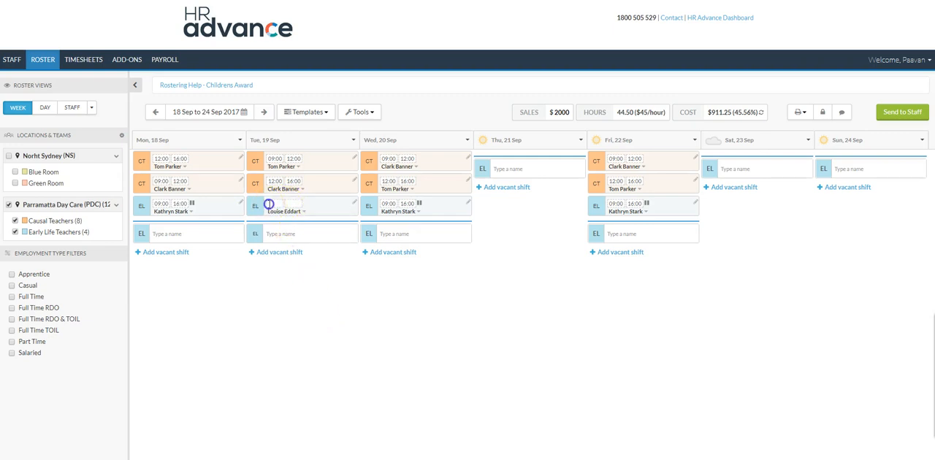
text(9)
key(Tab)
text(1600)
key(Tab)
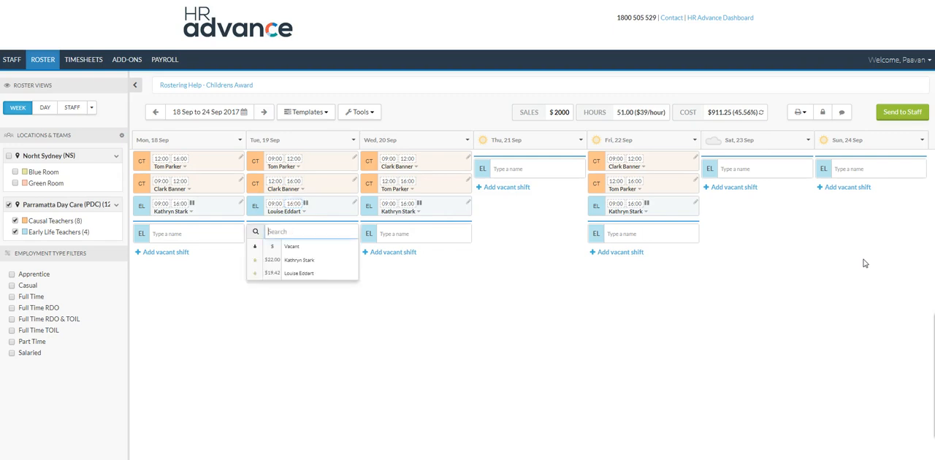
click(387, 380)
Schedule 30-minute breaks at 10:30, 12:30 and 14:30 in Tuesday's Early Life Teachers shift and return to the week view
click(307, 209)
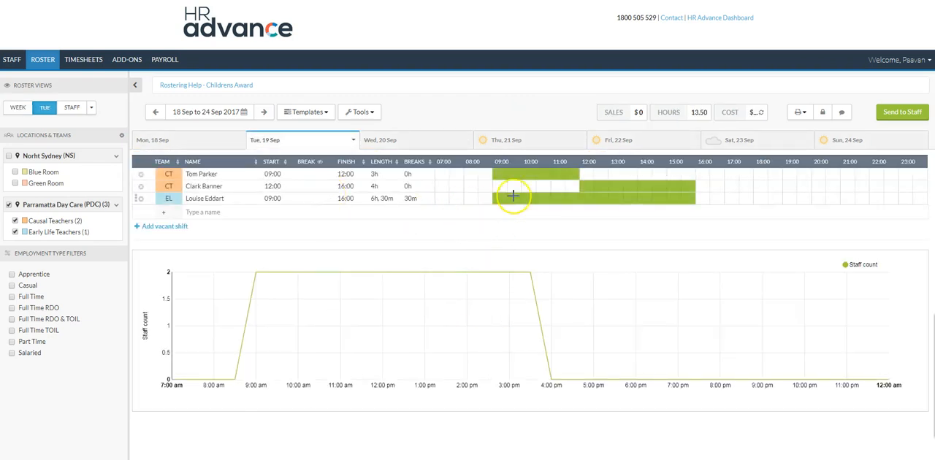
click(553, 198)
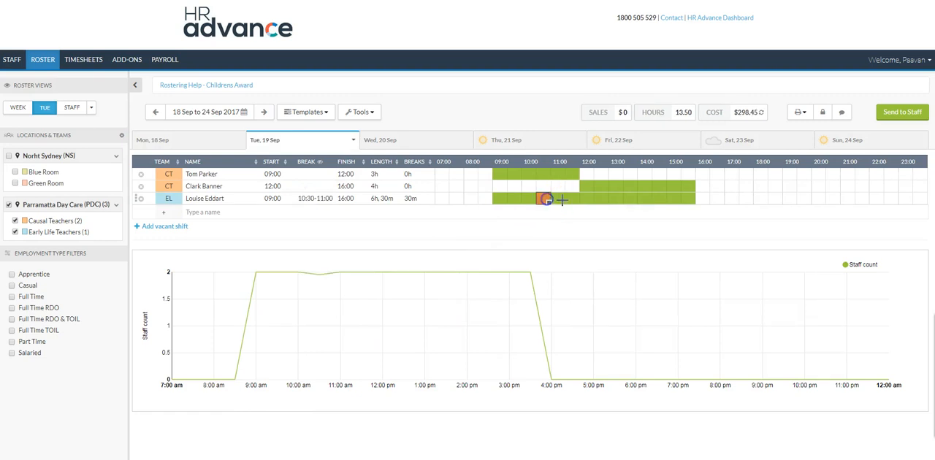
click(597, 199)
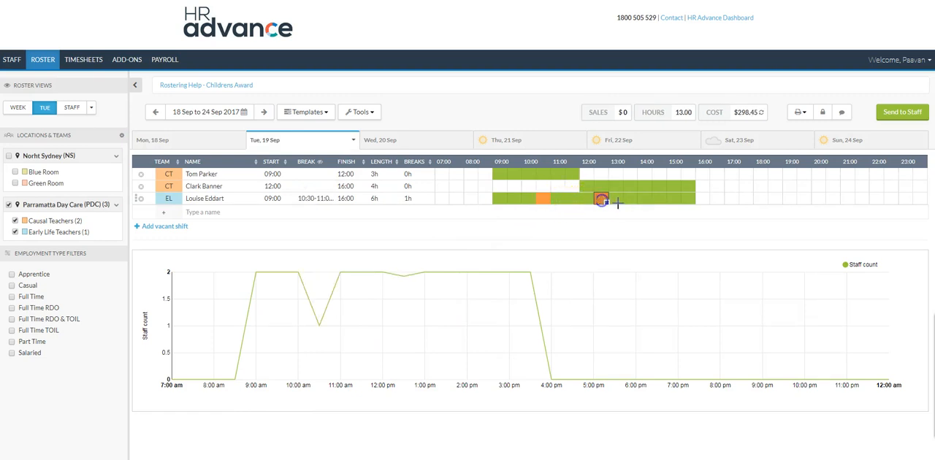
click(657, 199)
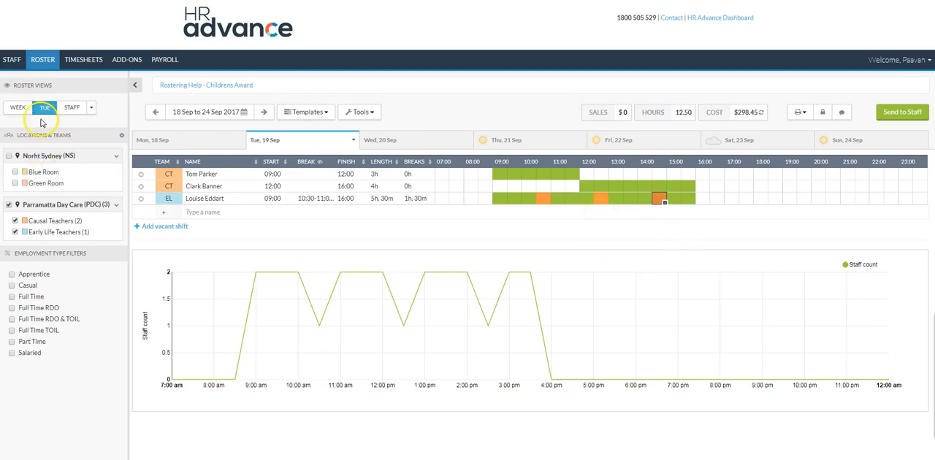
click(16, 109)
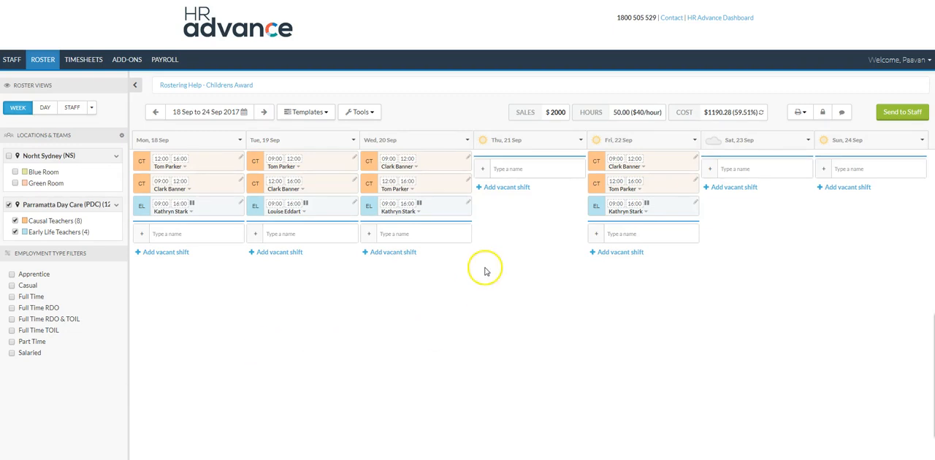
Copy Tuesday's two Causal Teachers shifts and its Early Life Teachers shift to Thursday 21 Sep and recalculate the roster cost
click(320, 160)
drag(525, 162, 526, 162)
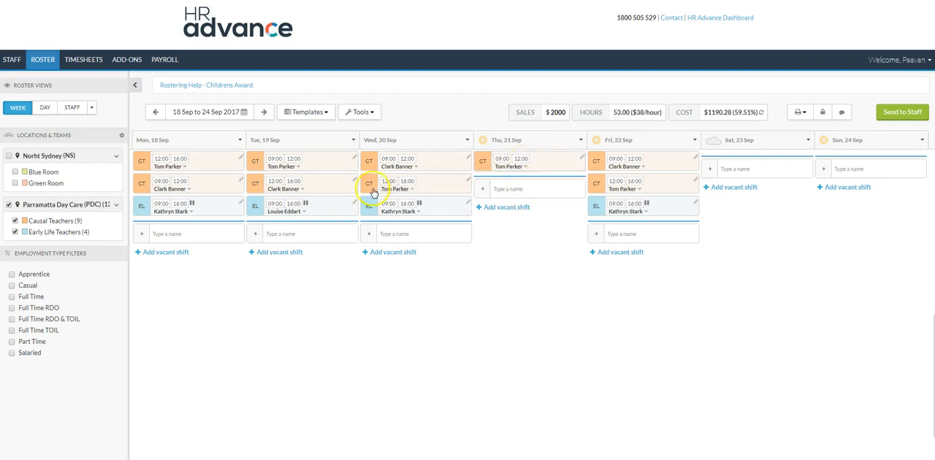
drag(323, 182, 559, 193)
drag(332, 201, 536, 212)
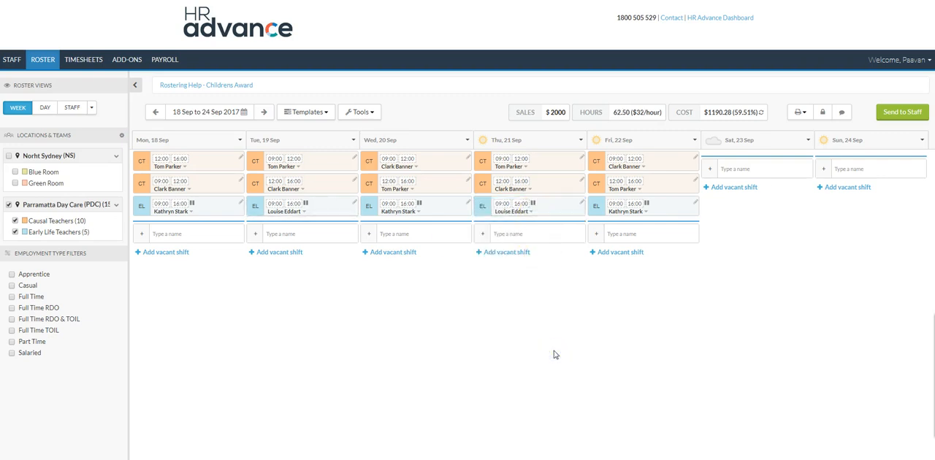
click(760, 112)
Prepare an email sending the roster to all listed staff with the message "Please come to your shifts on time" and return to the roster
click(913, 113)
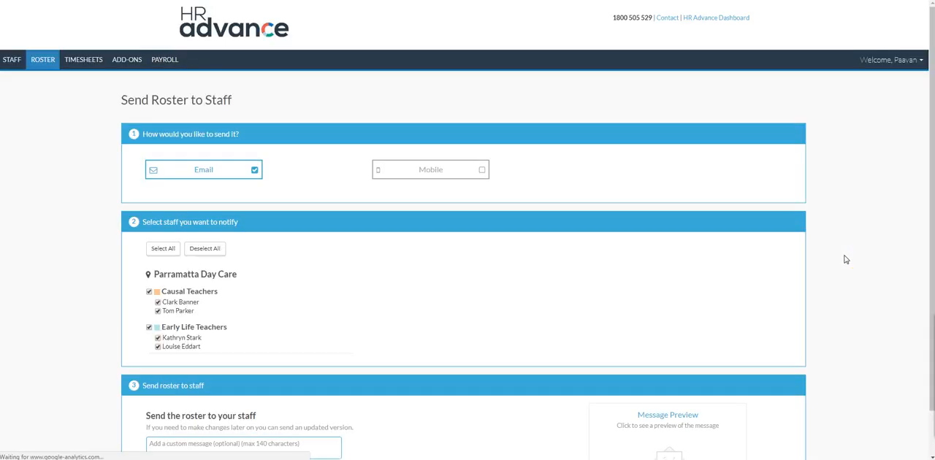
scroll(559, 278, down, 1)
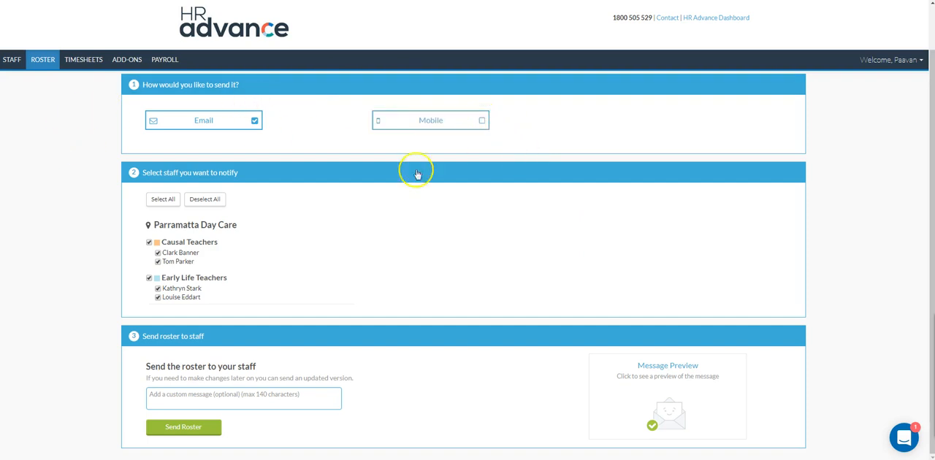
click(282, 398)
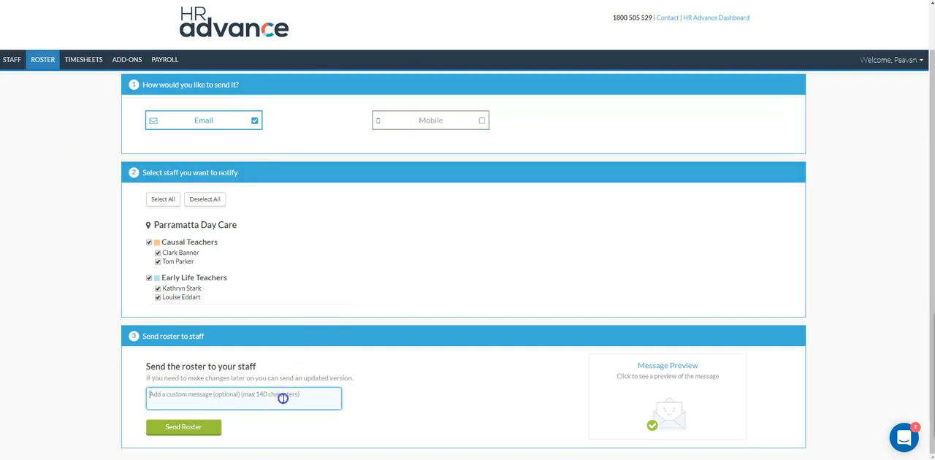
text(Please come to your shifts on time)
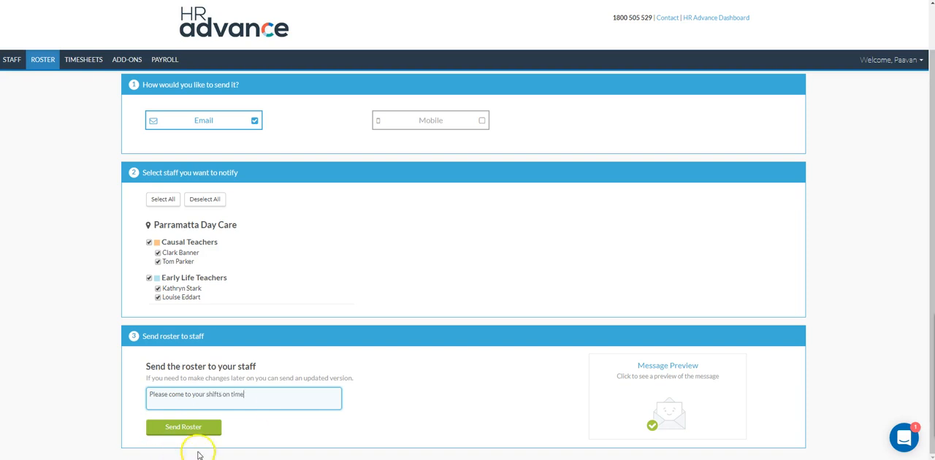
click(246, 442)
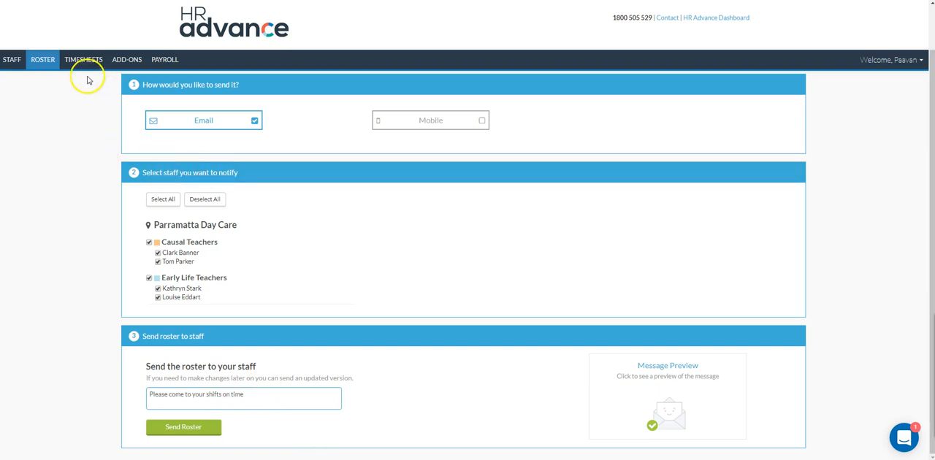
click(44, 61)
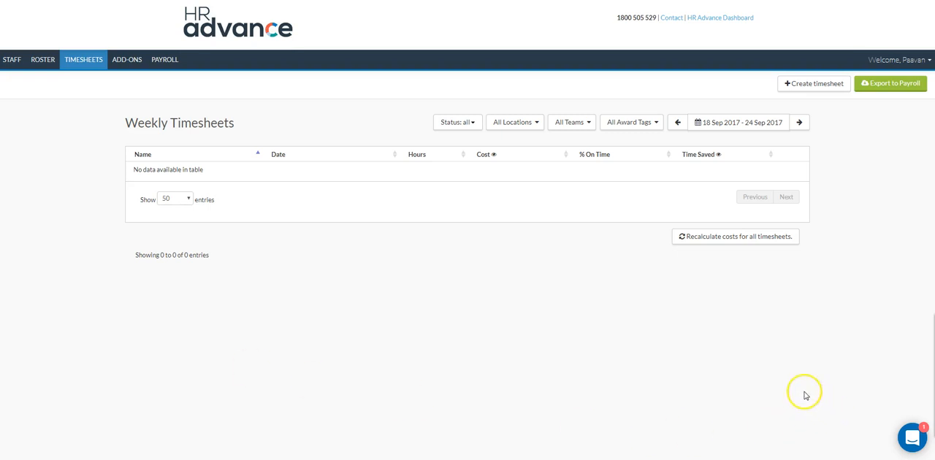
Create a timesheet for the second listed employee for 18–24 Sep 2017, look through it and return to the weekly timesheets
click(795, 84)
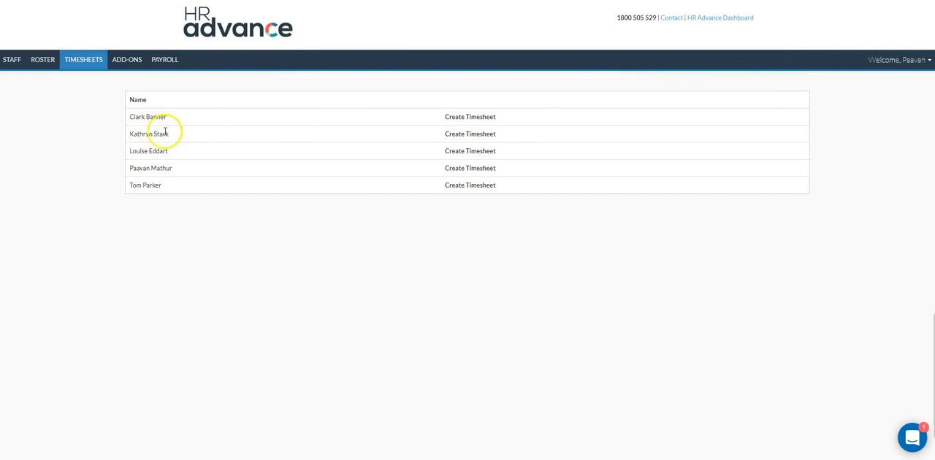
click(465, 135)
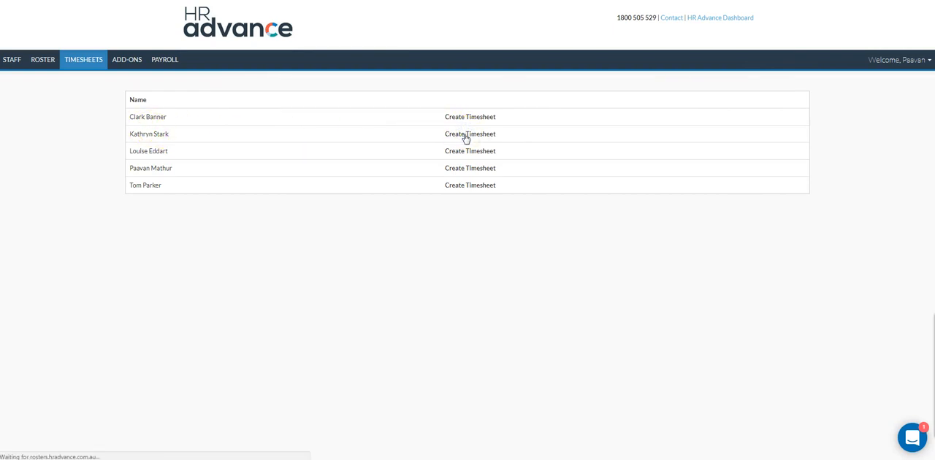
scroll(465, 139, down, 3)
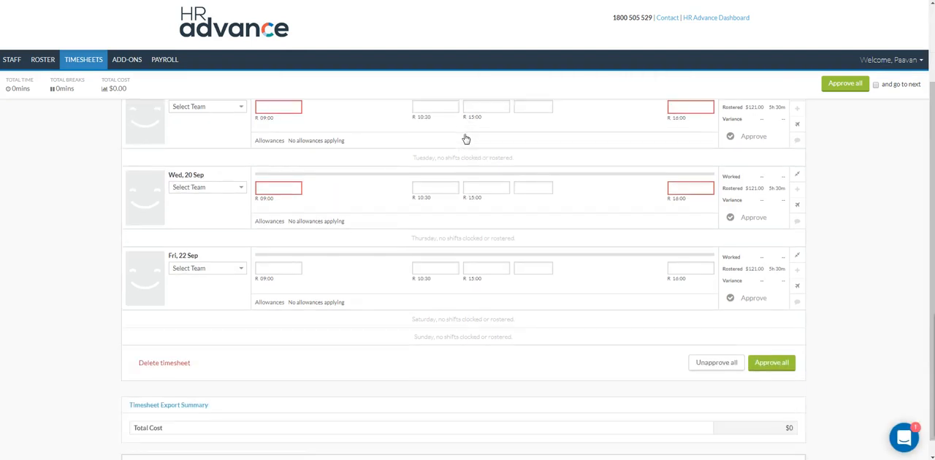
scroll(465, 139, up, 1)
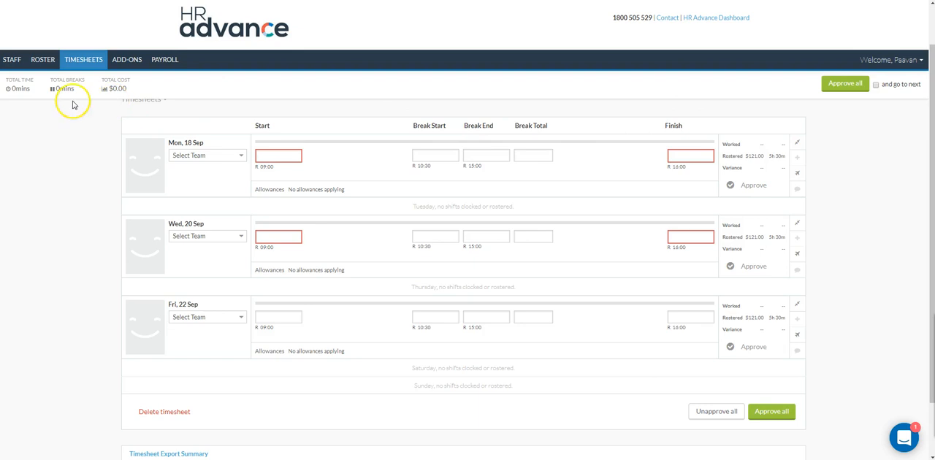
click(97, 60)
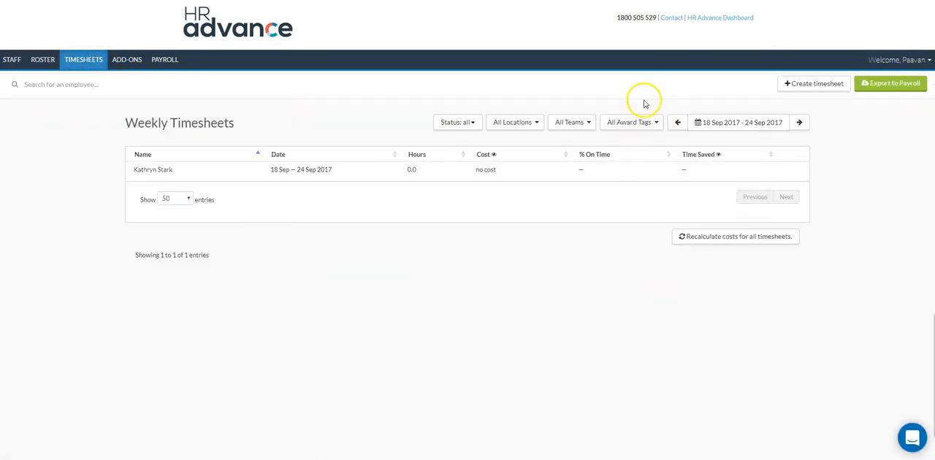
Create a timesheet for the first employee still listed without one, look through its days and return to the weekly timesheets
click(816, 84)
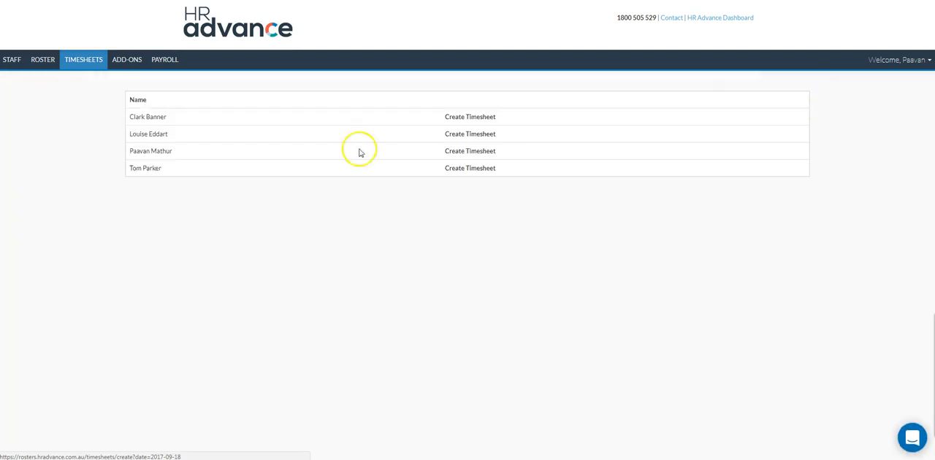
click(490, 120)
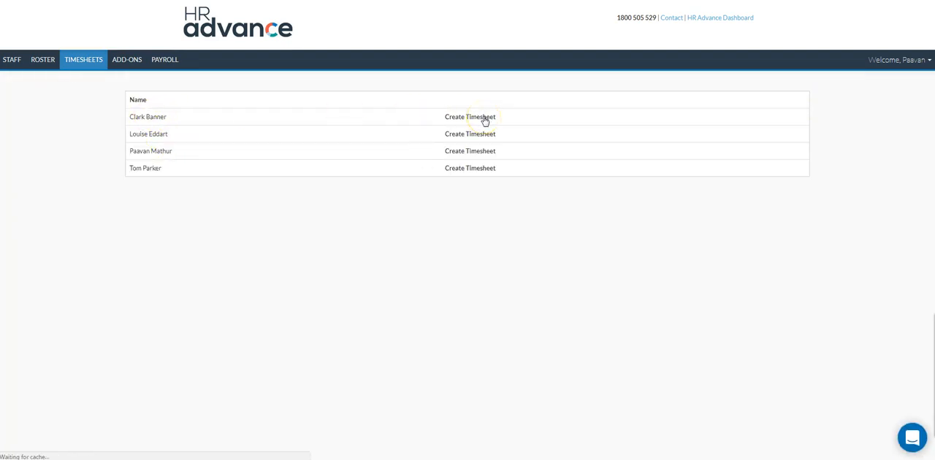
scroll(491, 127, down, 3)
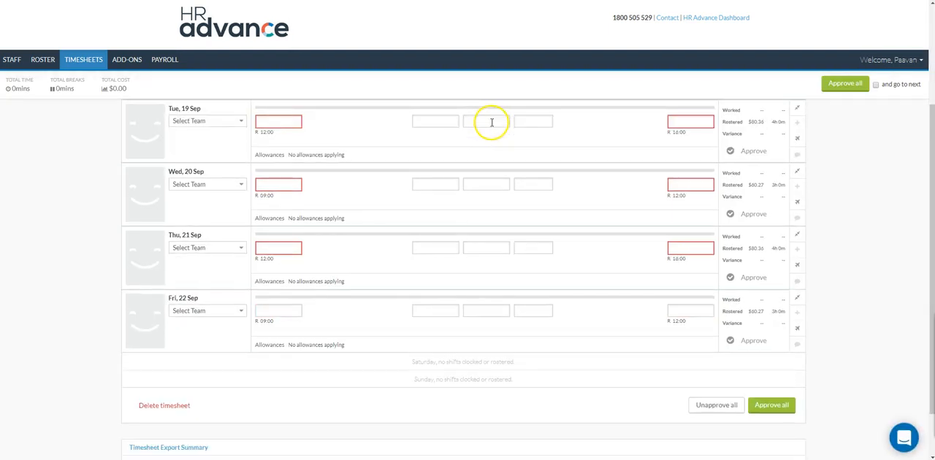
scroll(492, 123, up, 2)
click(78, 71)
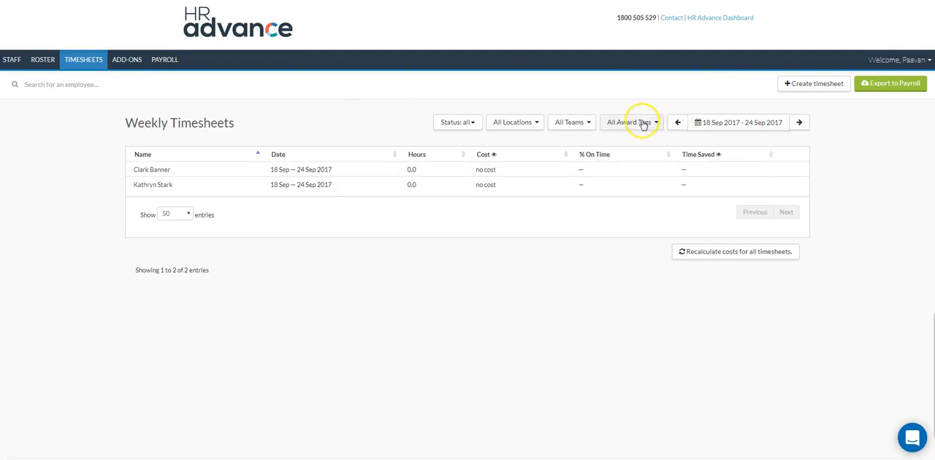
Create a timesheet for the last employee in the list and look through its rostered days
click(802, 87)
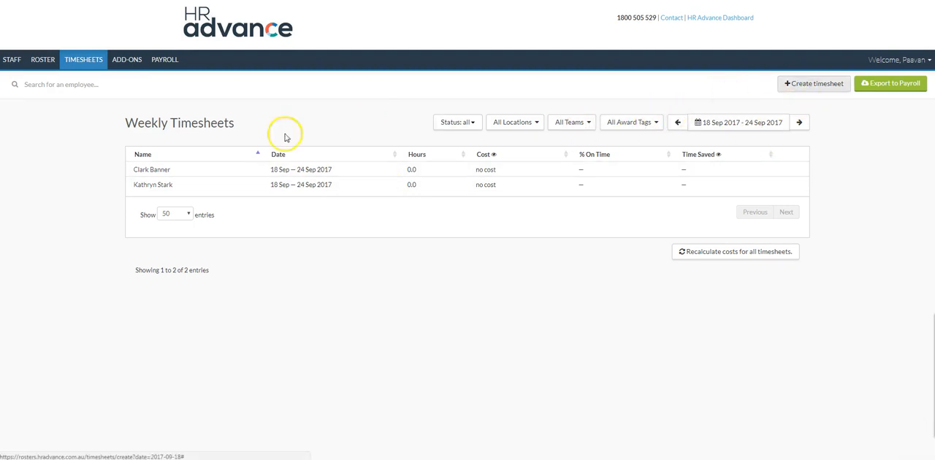
click(471, 151)
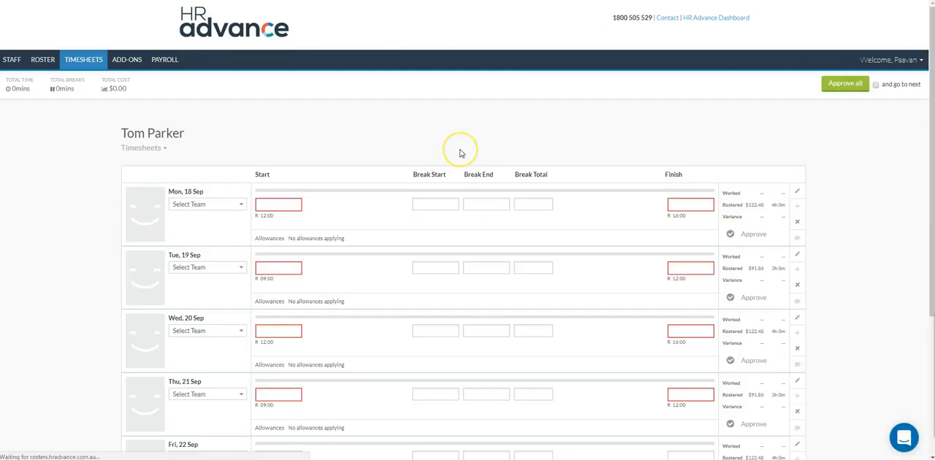
scroll(459, 151, down, 3)
scroll(460, 154, up, 2)
scroll(460, 153, up, 1)
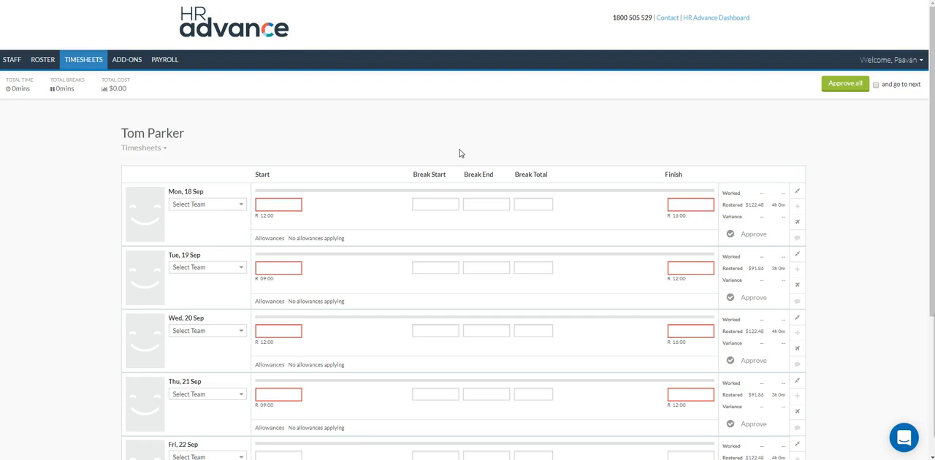
click(374, 197)
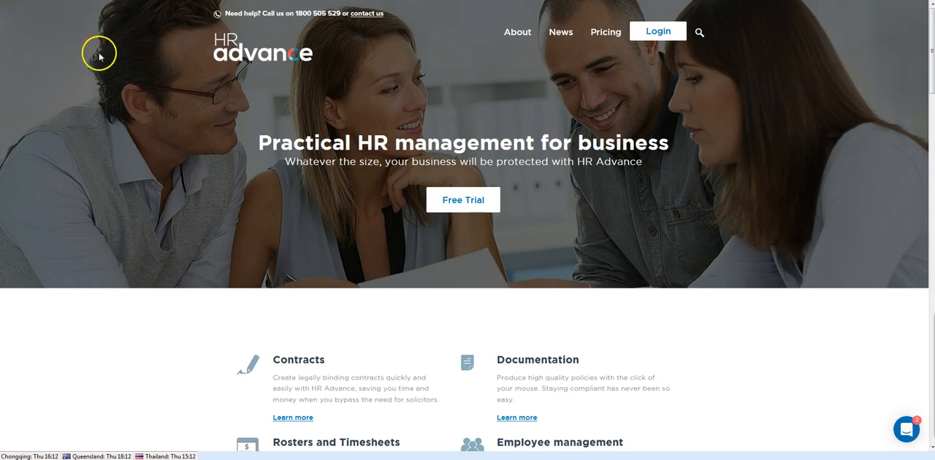
Log in on the HR Advance website with the employee's e-mail and account password and open the employee portal's rosters
click(657, 35)
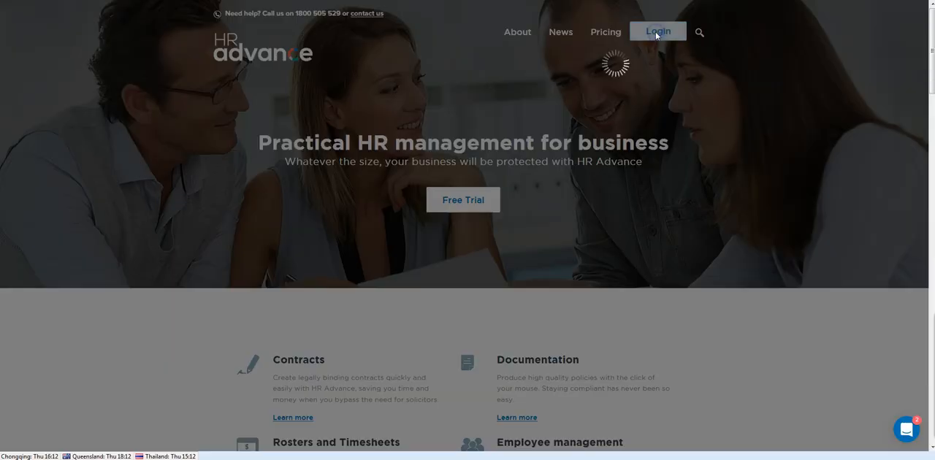
click(411, 158)
key(ctrl+v)
click(399, 218)
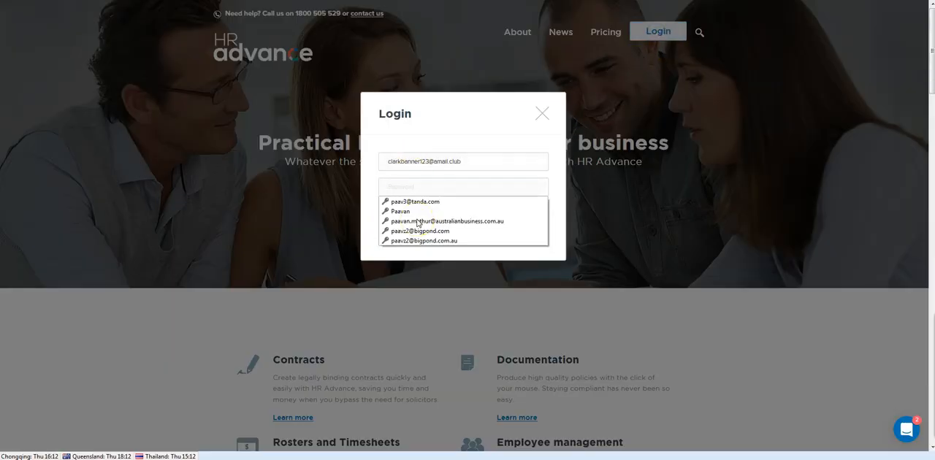
text(••)
click(403, 218)
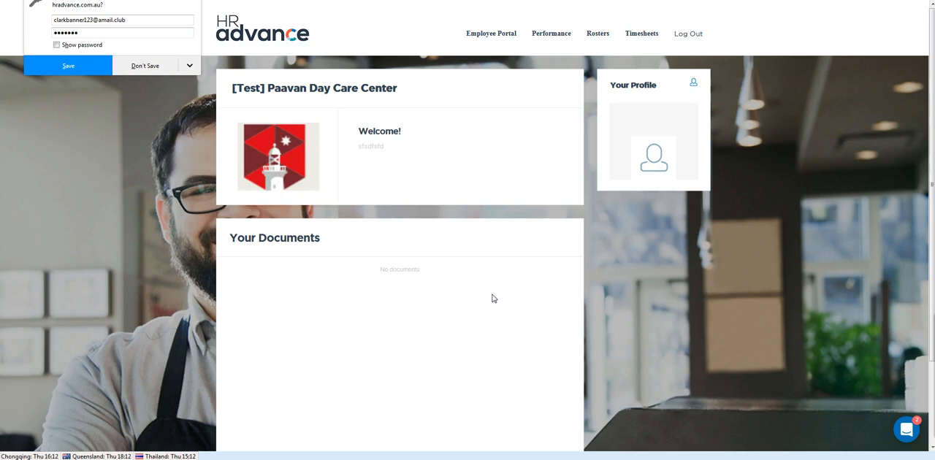
click(594, 37)
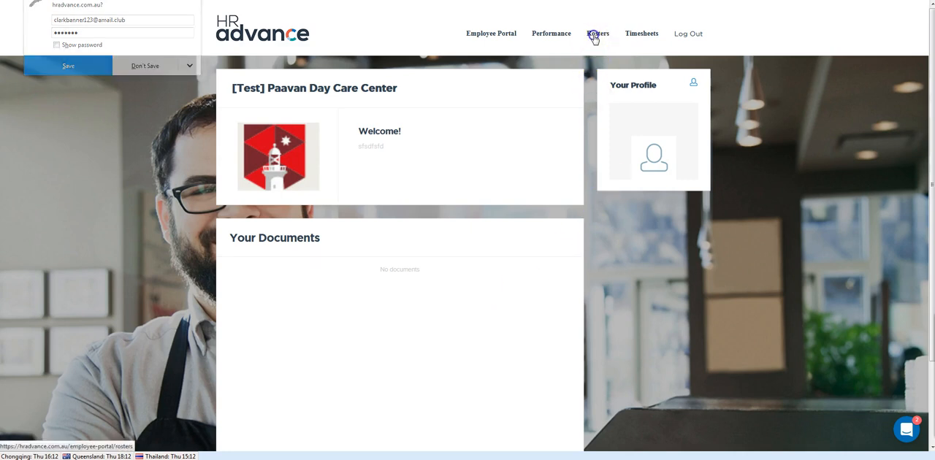
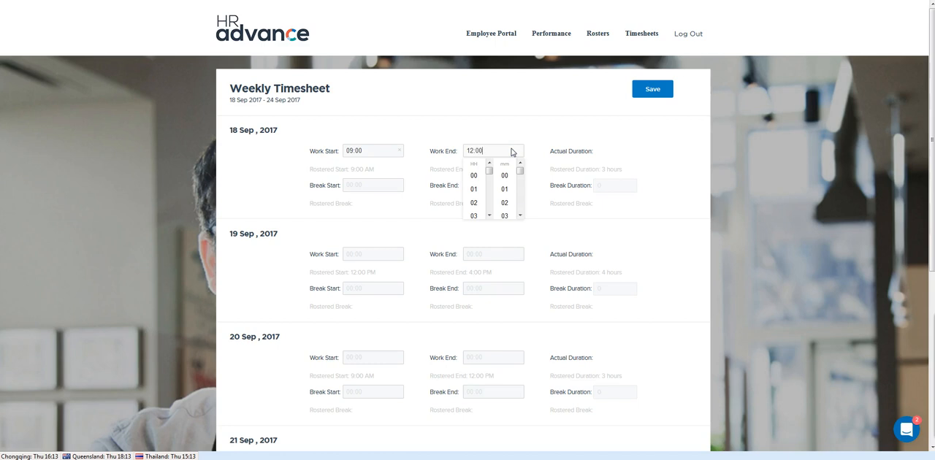
Commit 12:00 as the work end for 18 Sep 2017 and open that day's break start choices without picking a time
click(667, 199)
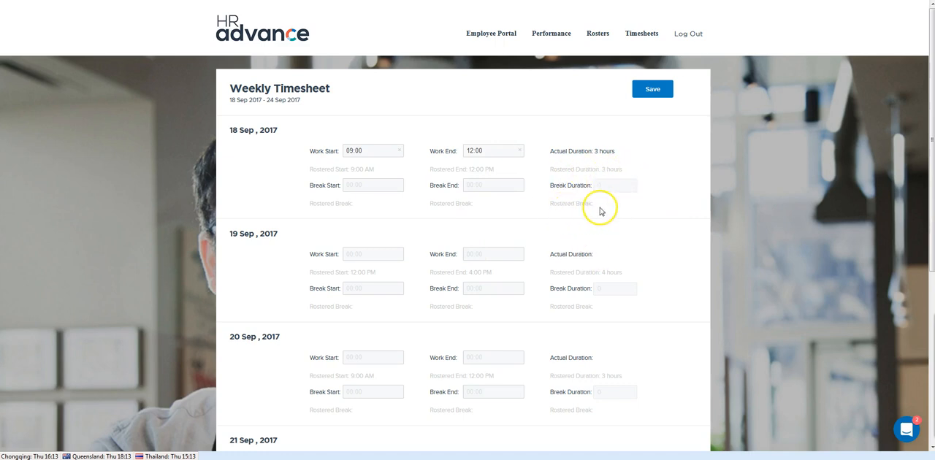
scroll(587, 204, down, 1)
click(355, 133)
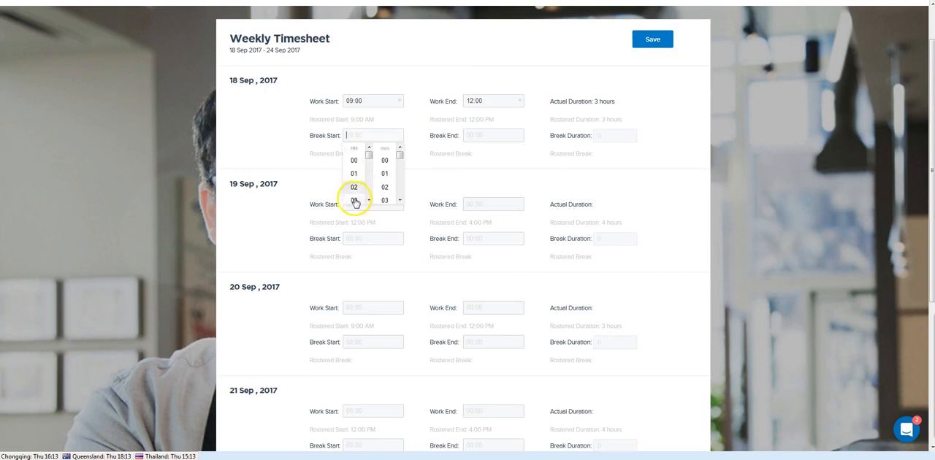
click(294, 191)
Enter the worked hours for 19 Sep 2017 with work start 12:00 and work end 16:00
click(382, 200)
click(382, 203)
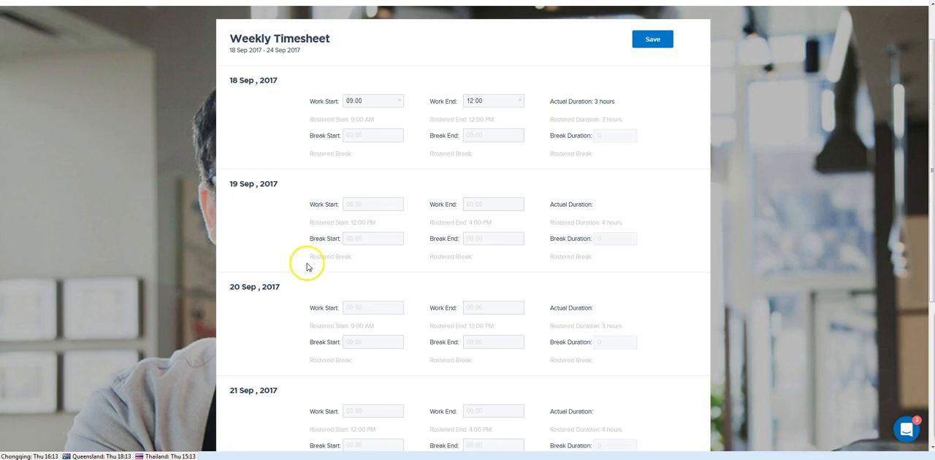
click(368, 206)
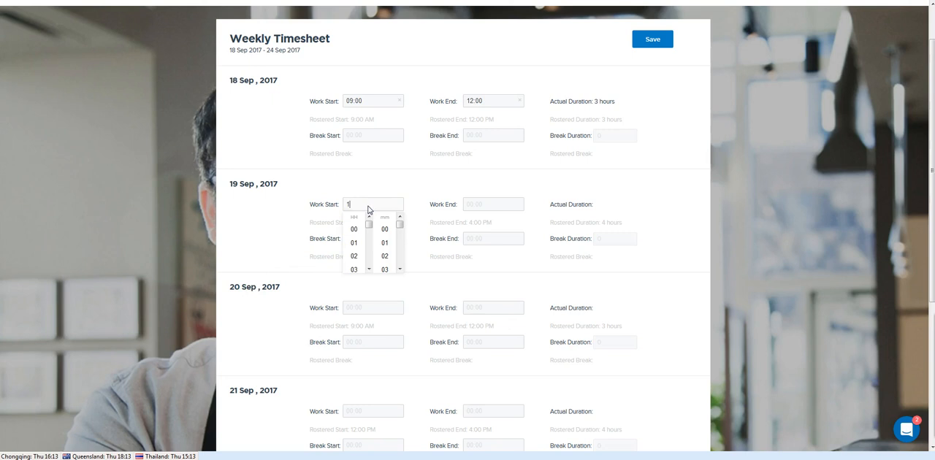
text(12:00)
click(495, 204)
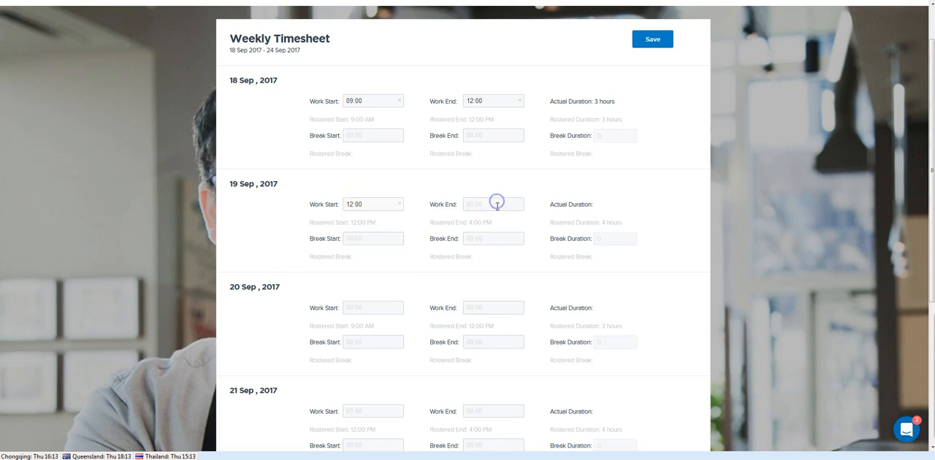
click(497, 206)
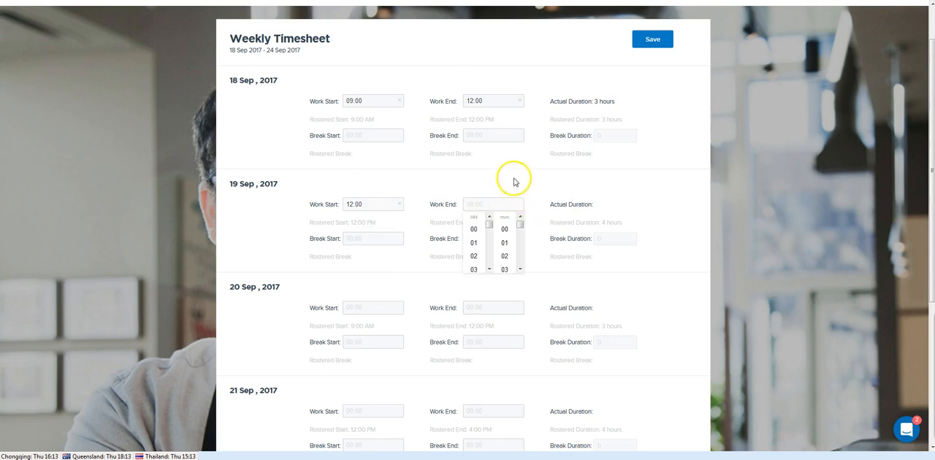
click(501, 205)
click(502, 206)
click(533, 187)
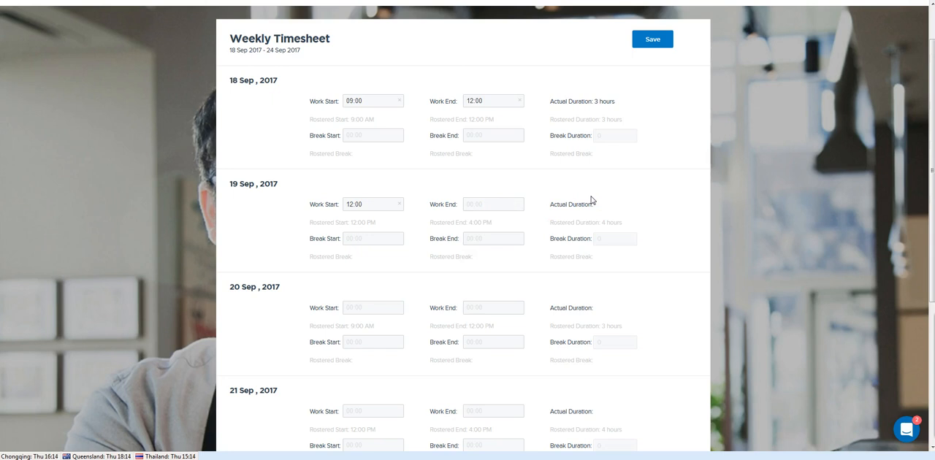
click(506, 207)
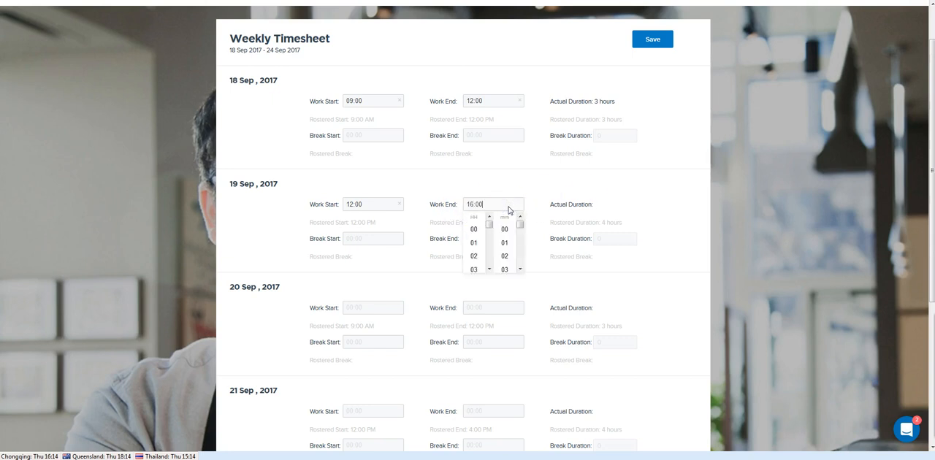
click(650, 195)
Enter the worked hours for 20 Sep 2017 with work start 09:00 and work end 12:00
scroll(508, 318, down, 1)
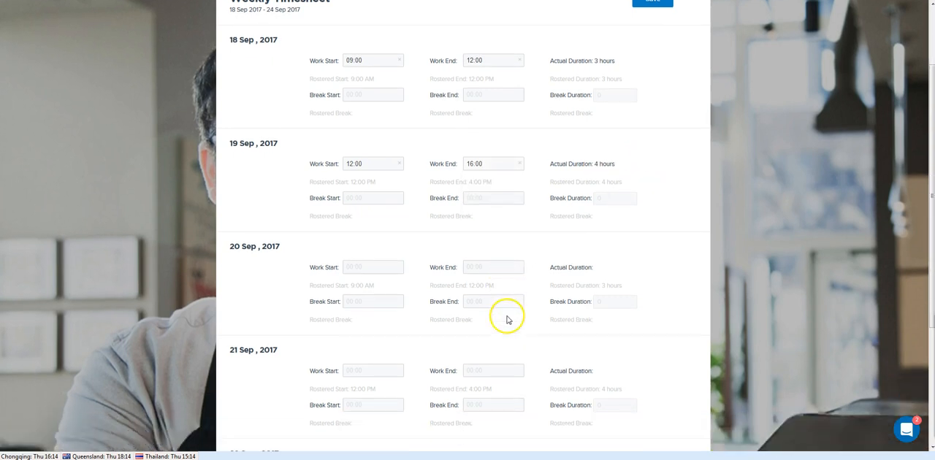
click(360, 260)
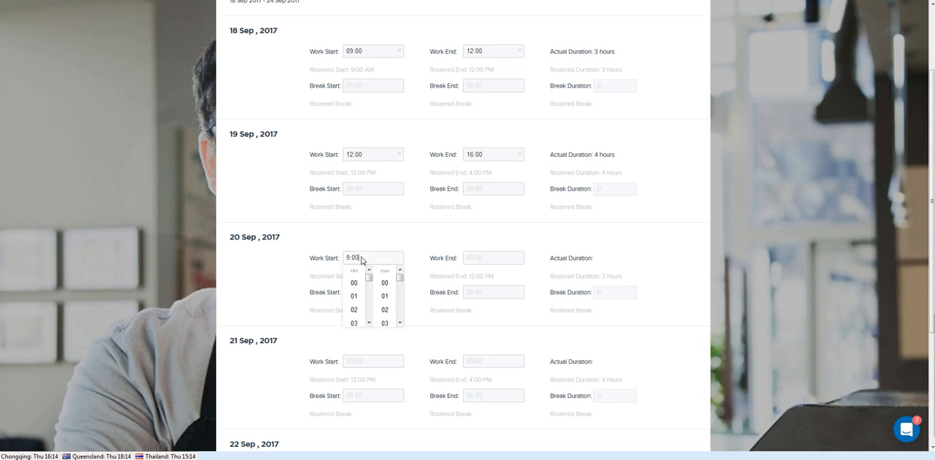
click(515, 258)
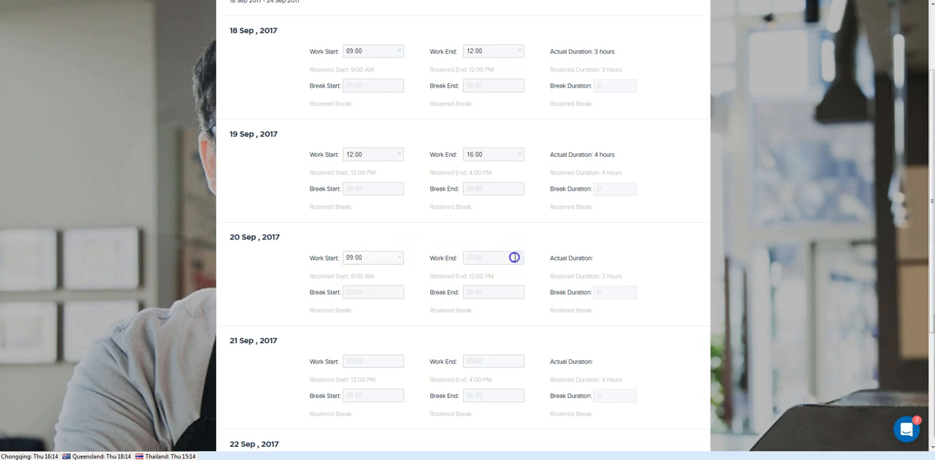
click(514, 260)
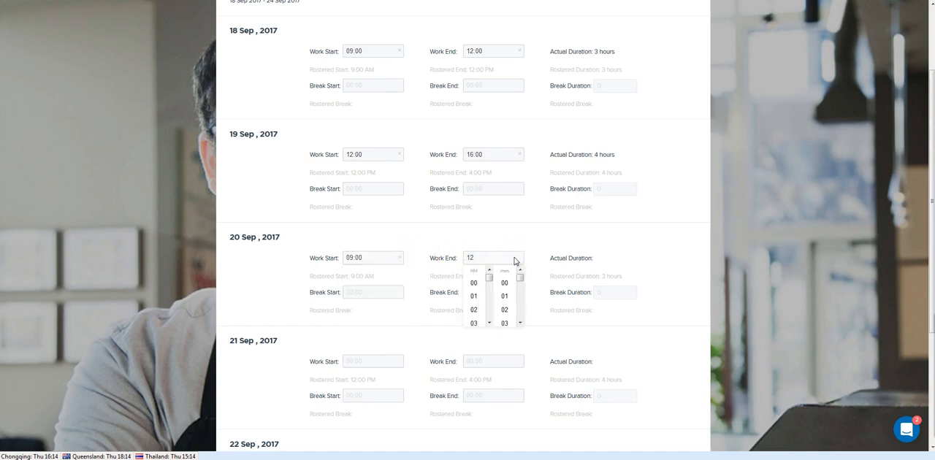
click(632, 257)
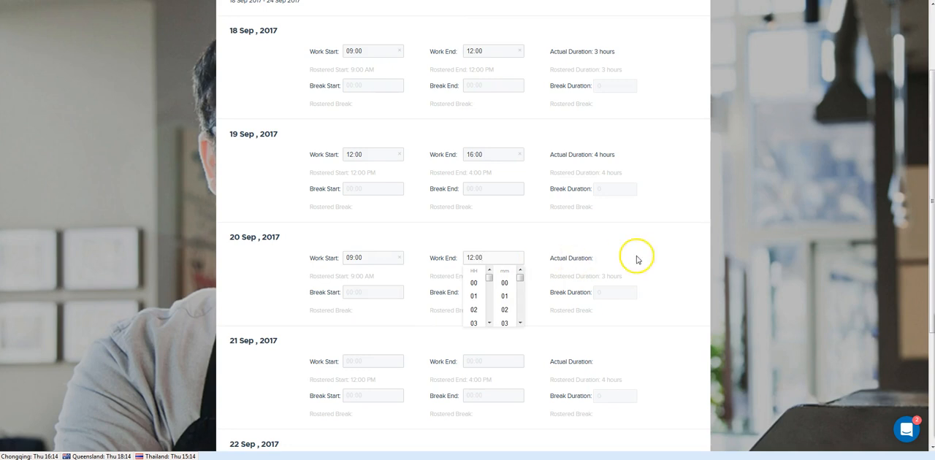
Enter the worked hours for 21 Sep 2017 with work start 12:00 and work end 16:00
scroll(494, 285, down, 2)
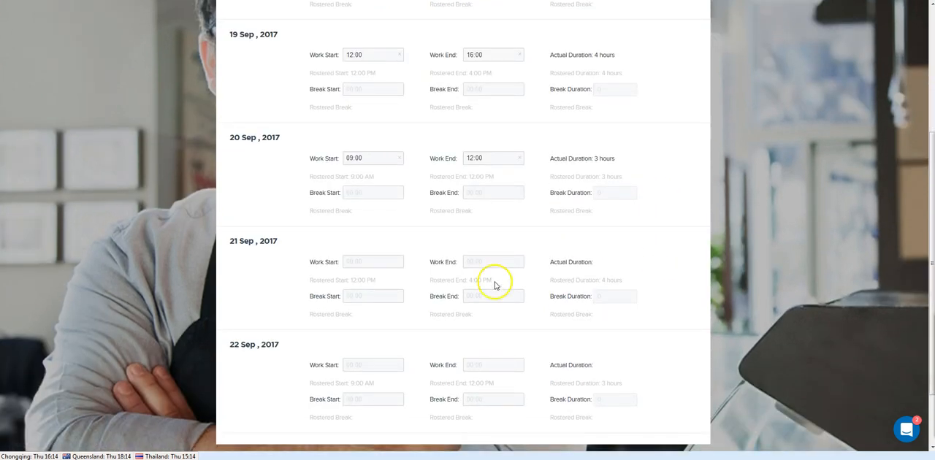
click(353, 262)
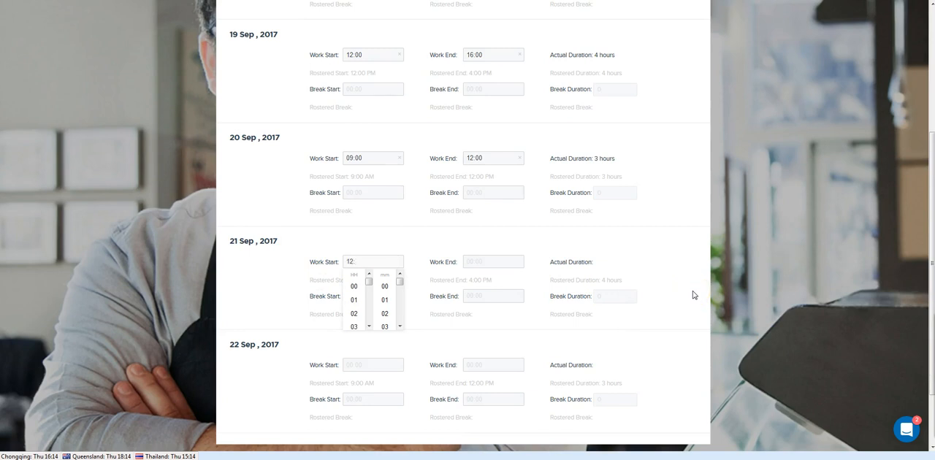
click(509, 262)
text(16:00)
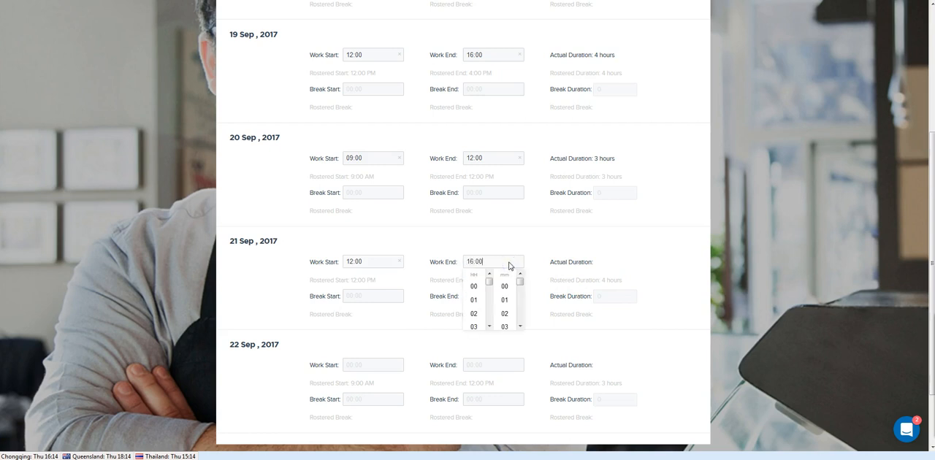
click(680, 287)
Enter the worked hours for 22 Sep 2017 with work start 09:00 and work end 12:00
click(387, 371)
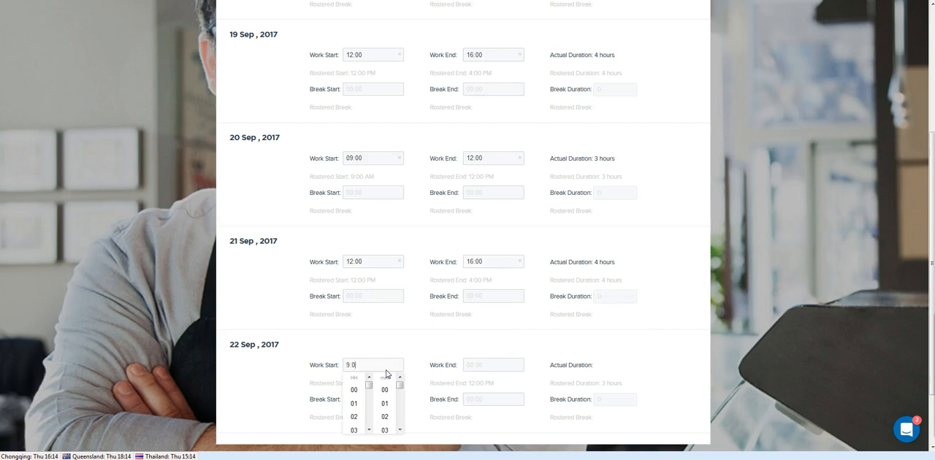
text(9:00)
click(501, 369)
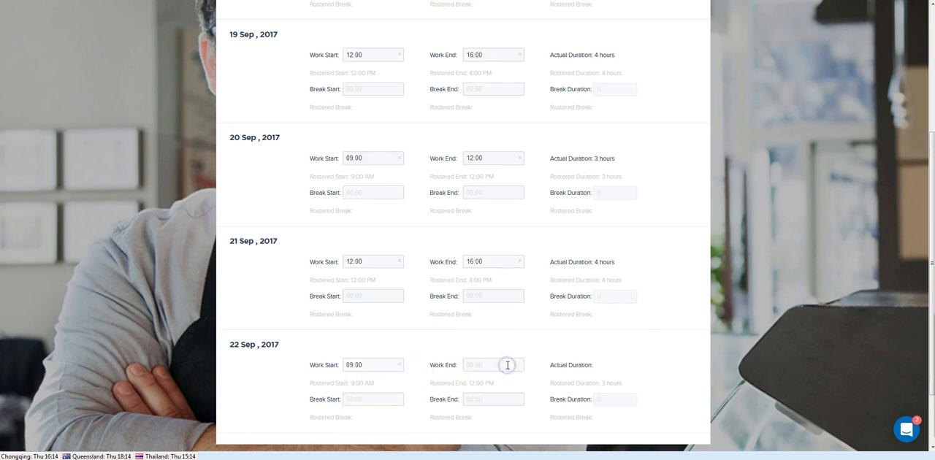
text(12)
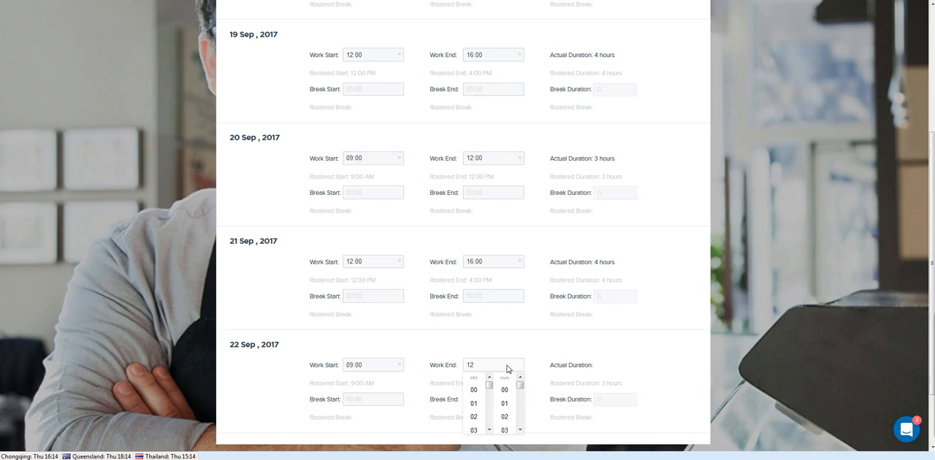
text(:00)
click(587, 367)
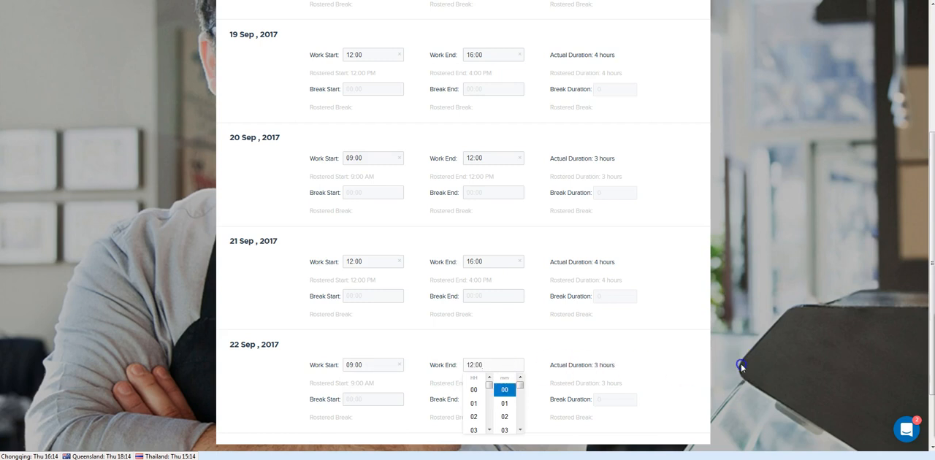
Save the weekly timesheet for 18–24 Sep 2017 and look through its entered days
scroll(741, 363, up, 2)
scroll(740, 368, up, 1)
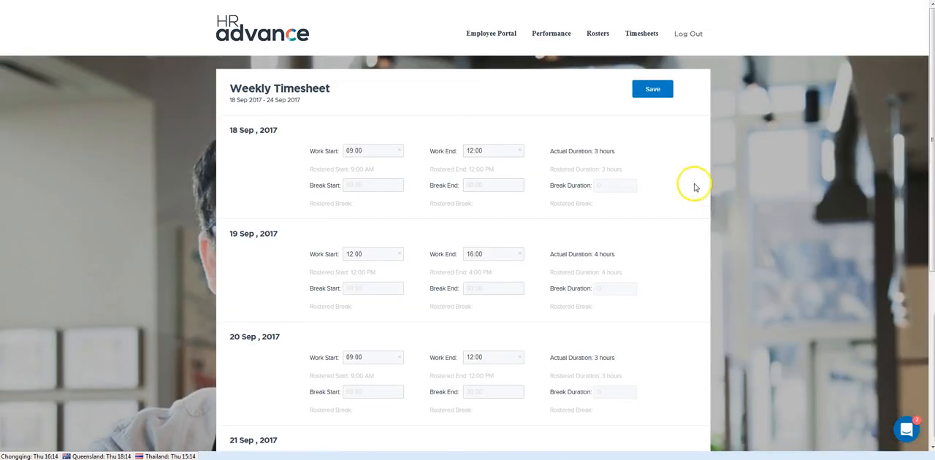
click(656, 92)
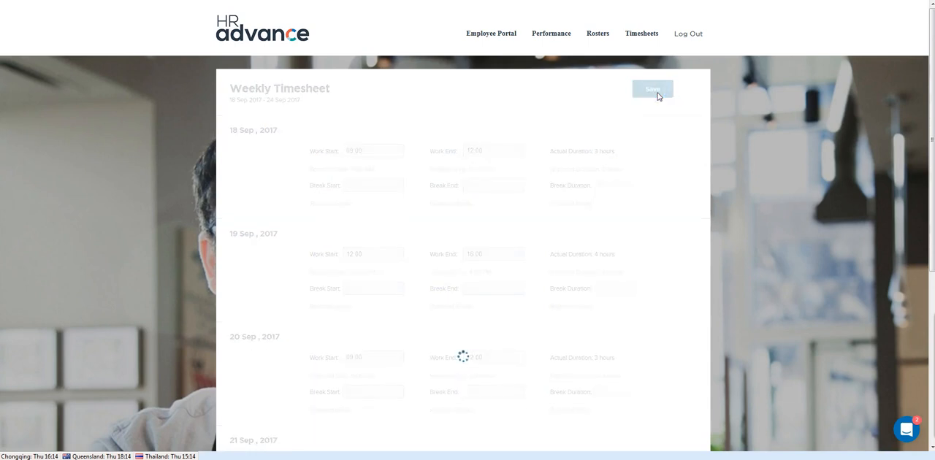
click(667, 143)
scroll(669, 146, down, 1)
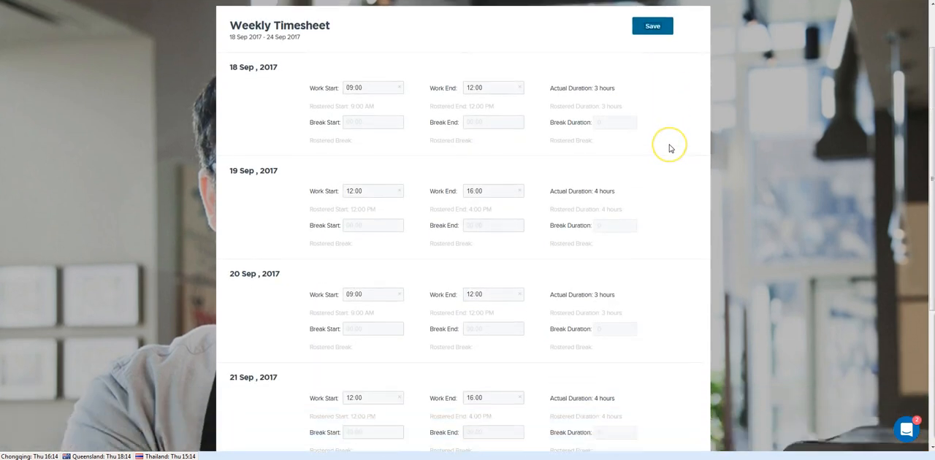
scroll(670, 148, down, 1)
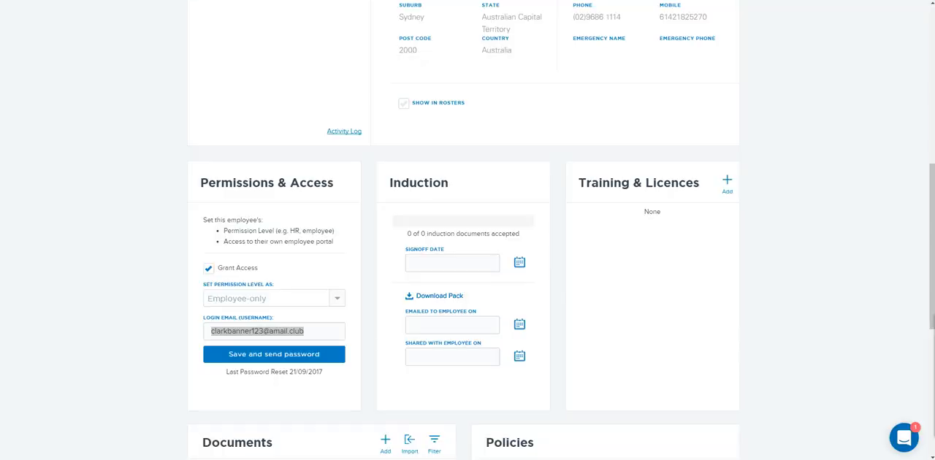
Switch back to the HR Advance administrator site and open the Rosters module
click(92, 154)
scroll(92, 154, up, 6)
click(644, 79)
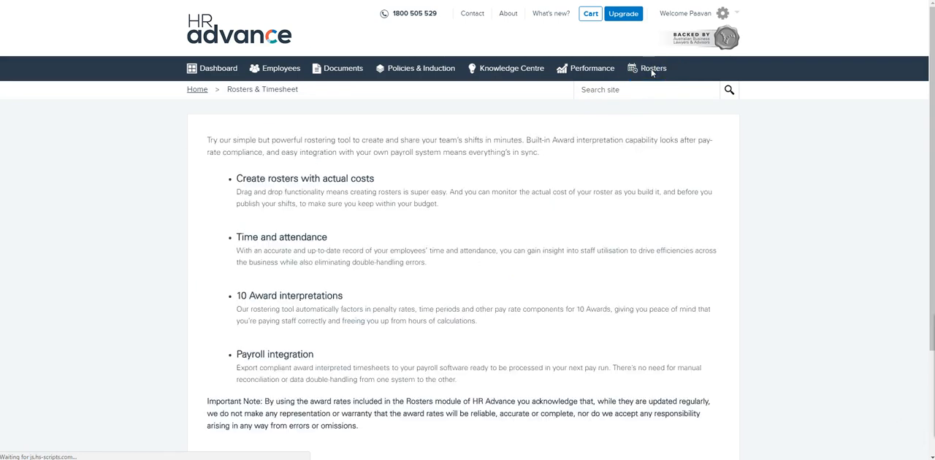
scroll(653, 215, down, 3)
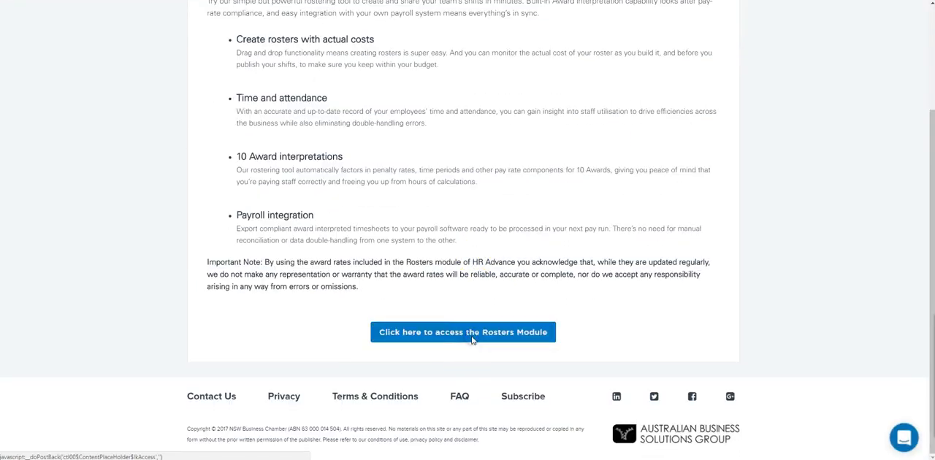
click(472, 333)
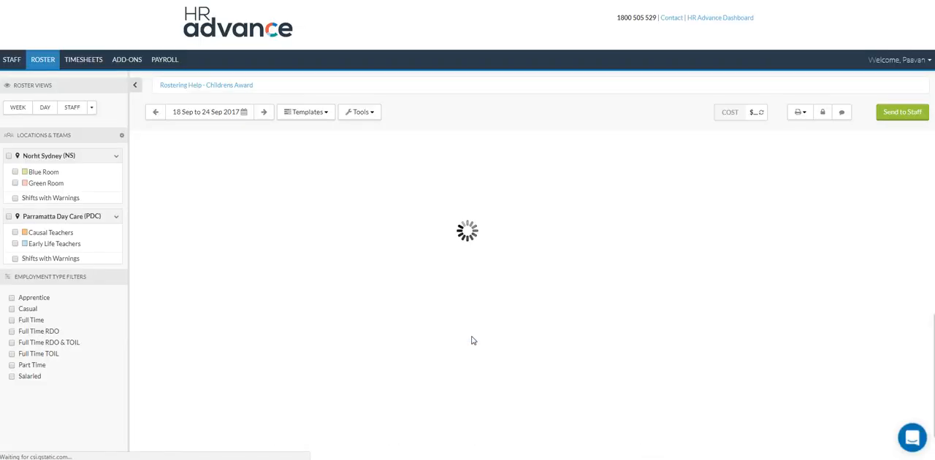
Go to the weekly timesheets for 18–24 Sep 2017 and open the first listed employee's timesheet
click(170, 62)
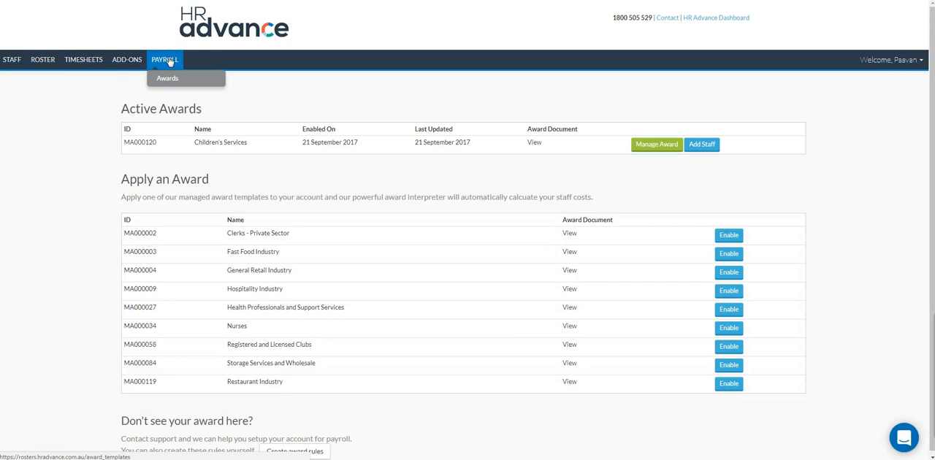
click(119, 63)
click(119, 64)
click(84, 66)
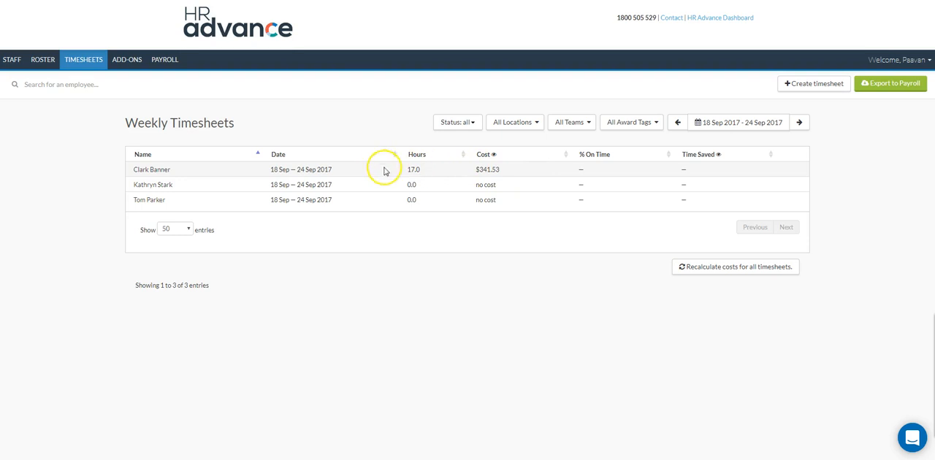
click(151, 173)
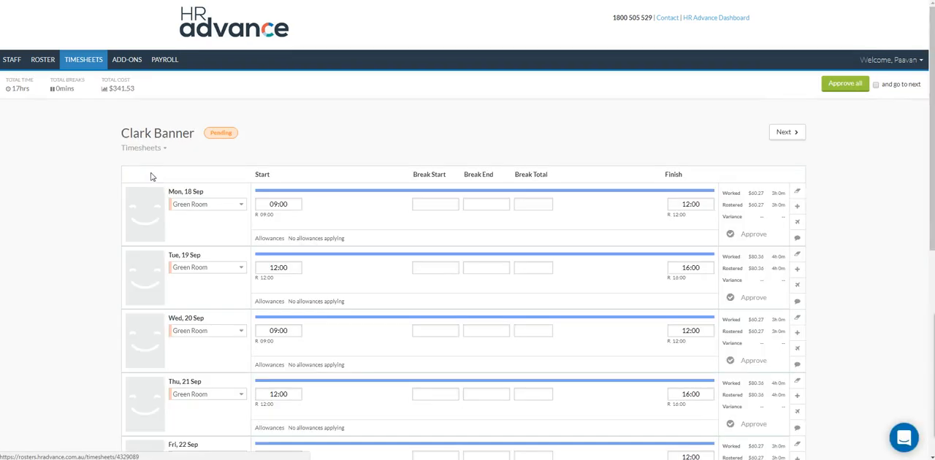
Review the employee's submitted hours from Monday to Friday and approve all days of the timesheet
scroll(452, 151, down, 3)
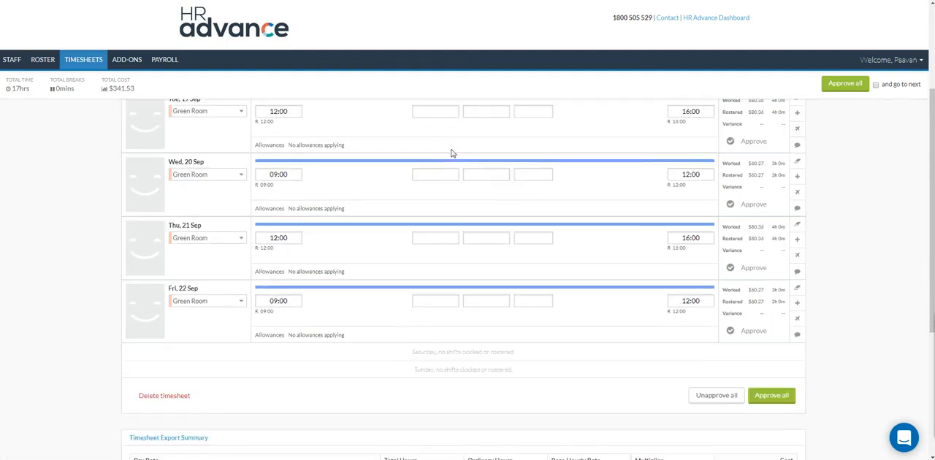
scroll(452, 154, down, 1)
scroll(452, 149, up, 4)
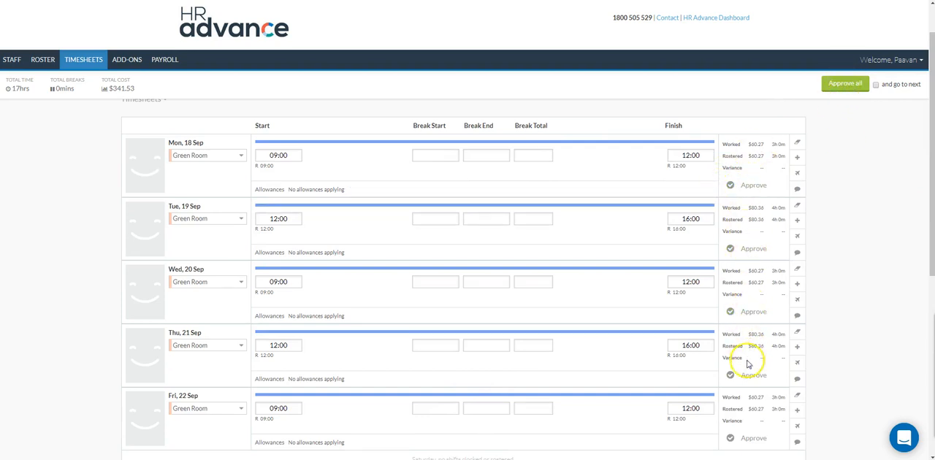
scroll(751, 382, down, 1)
scroll(760, 328, up, 2)
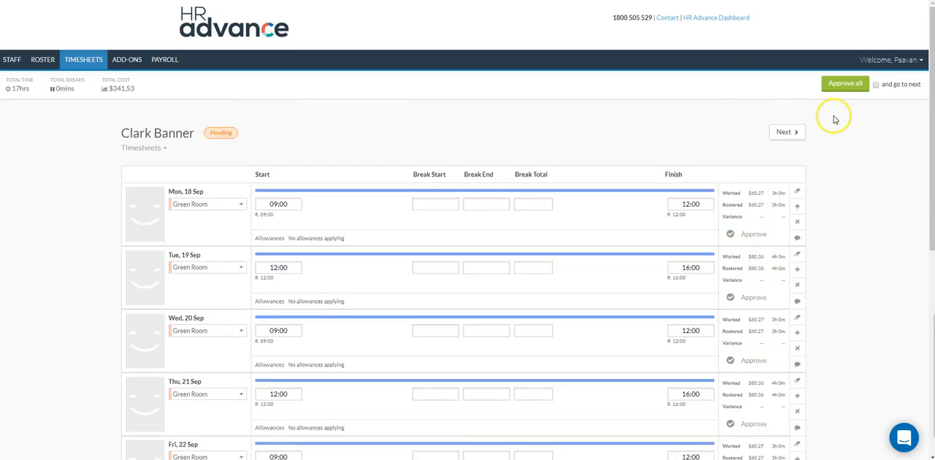
click(845, 88)
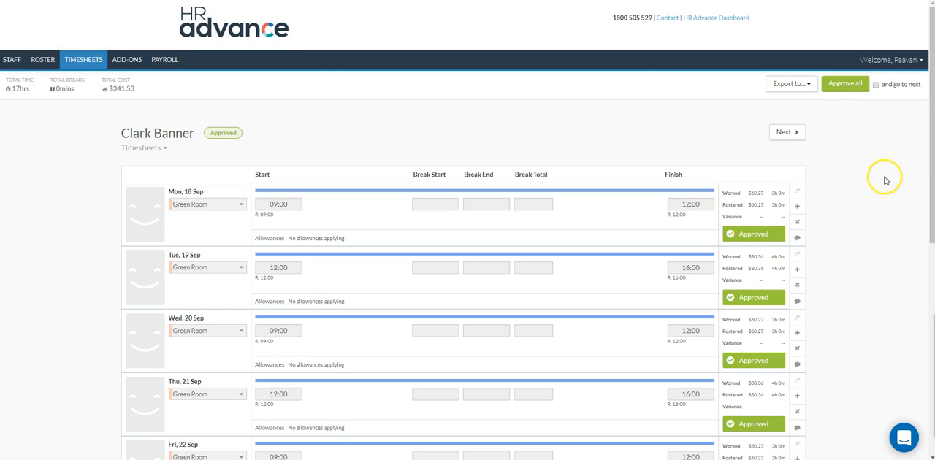
Export the approved employee timesheet to Excel
click(789, 84)
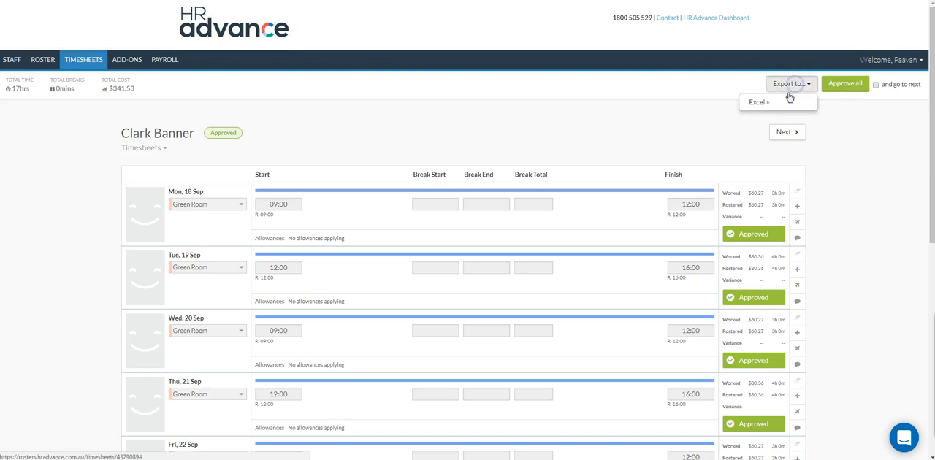
click(779, 103)
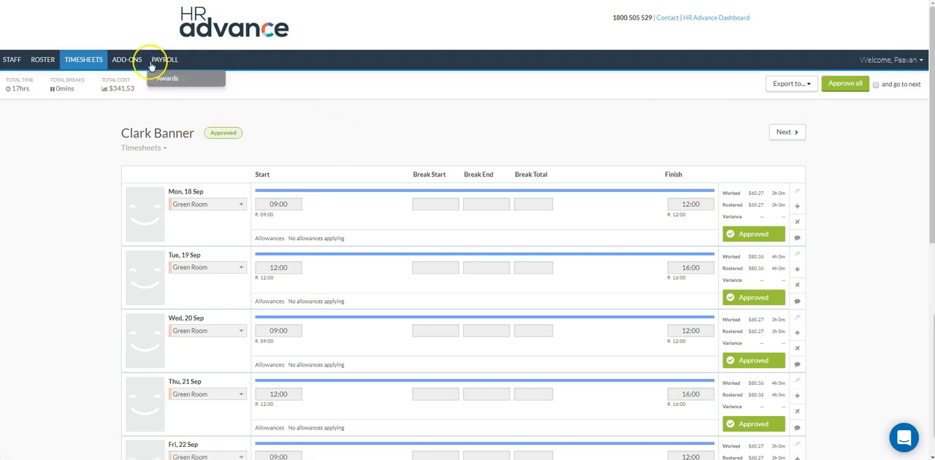
Start a new payroll integration from the add-ons and expand the choice of payroll systems to the full list
click(117, 64)
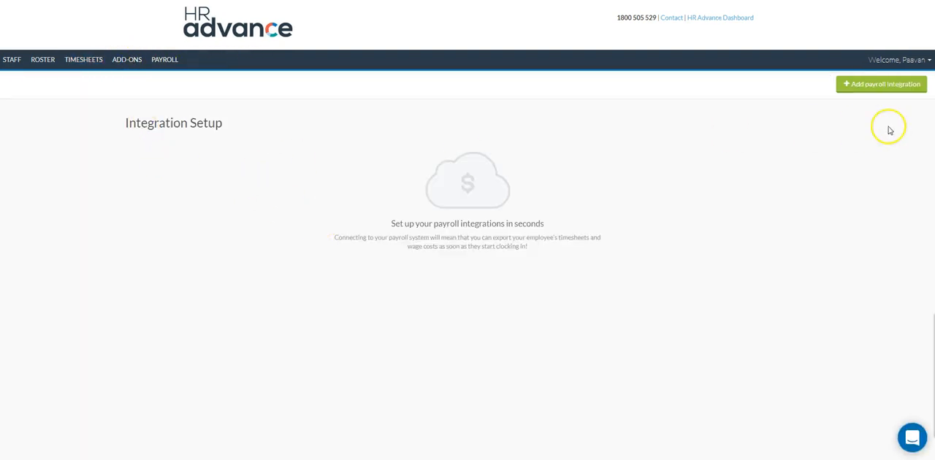
click(906, 84)
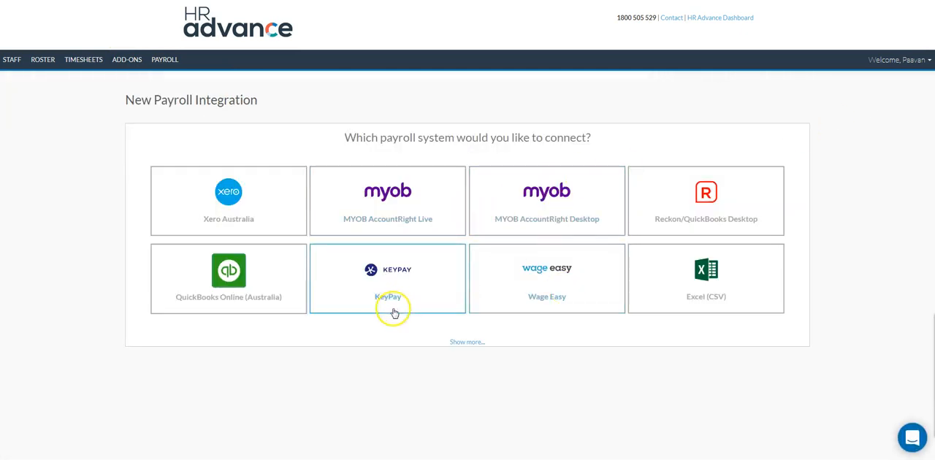
click(467, 342)
Look through the full list of payroll systems that can be connected, from Xero and MYOB to ADP and Sage
scroll(468, 341, down, 4)
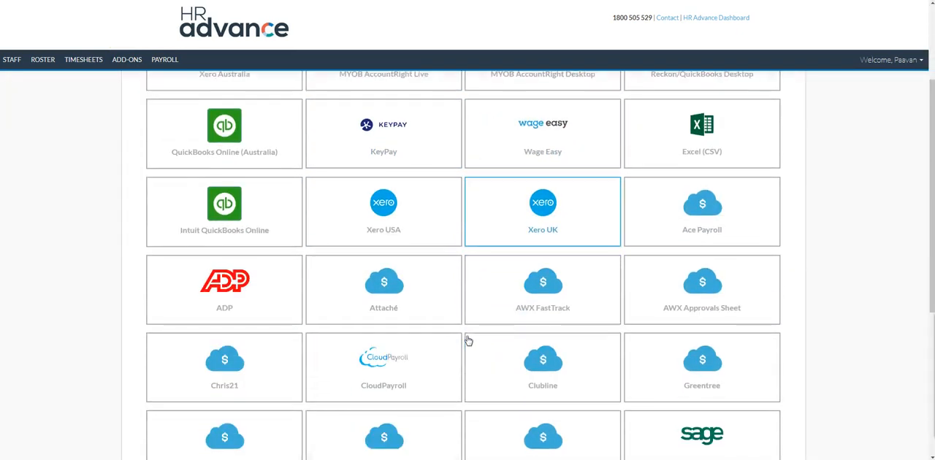
scroll(468, 341, up, 4)
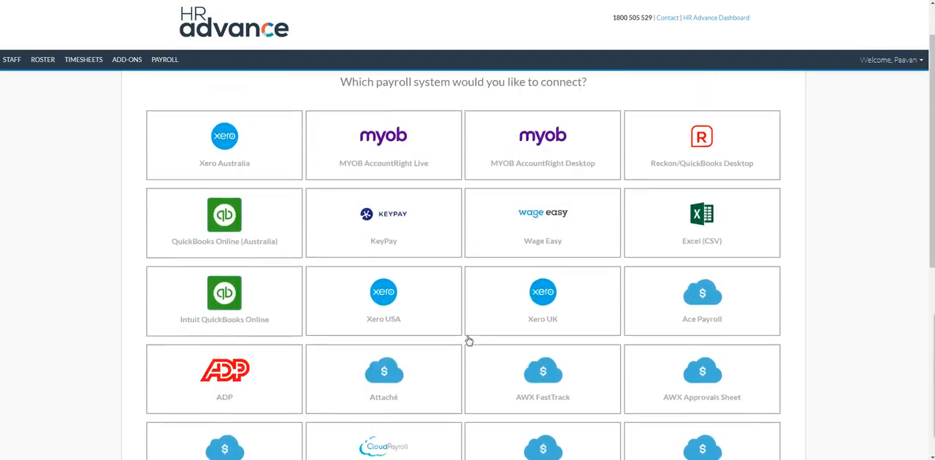
scroll(671, 228, down, 1)
scroll(209, 429, down, 1)
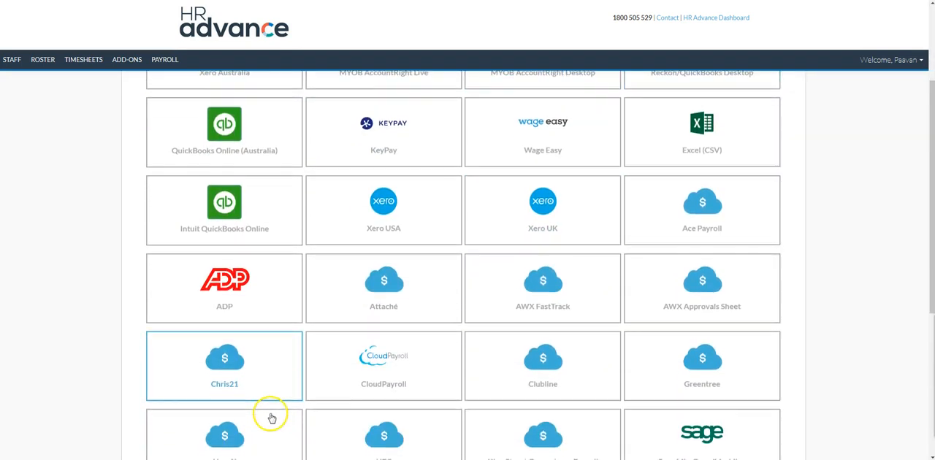
scroll(401, 223, down, 2)
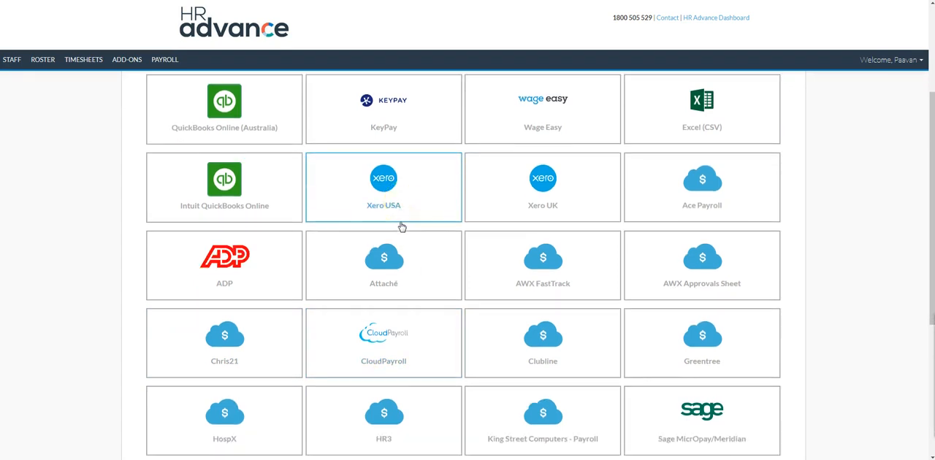
scroll(723, 346, down, 1)
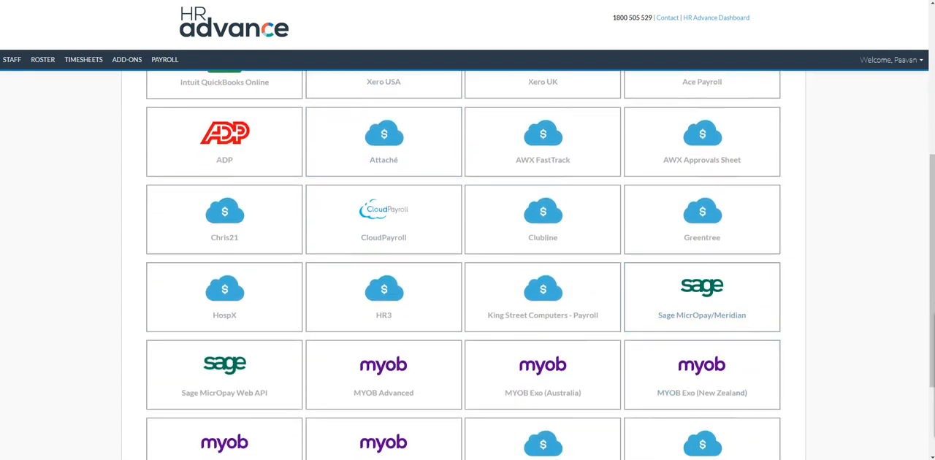
scroll(297, 350, up, 4)
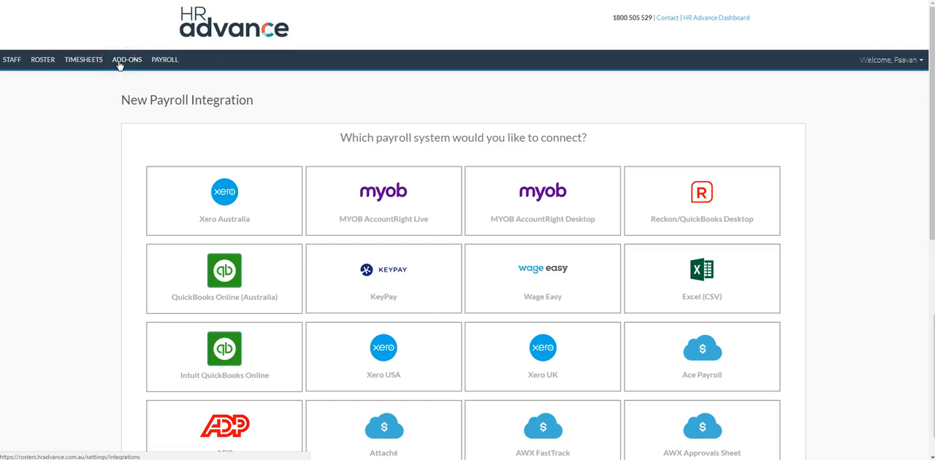
click(75, 104)
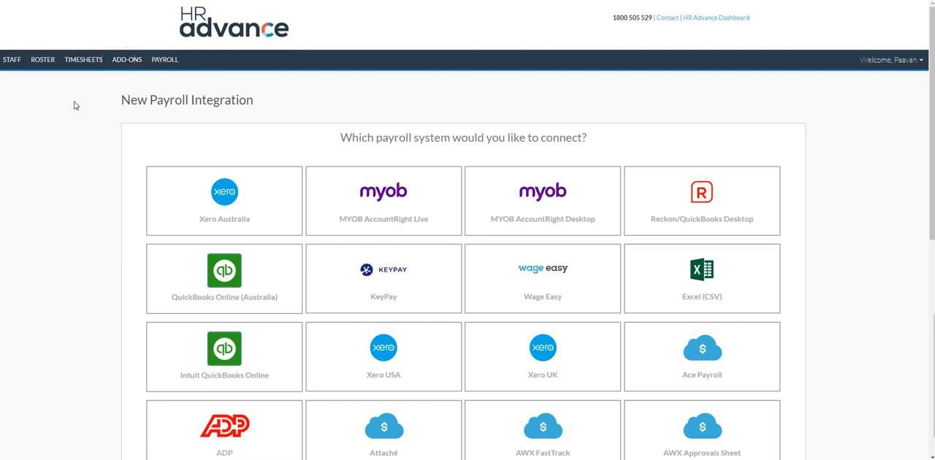